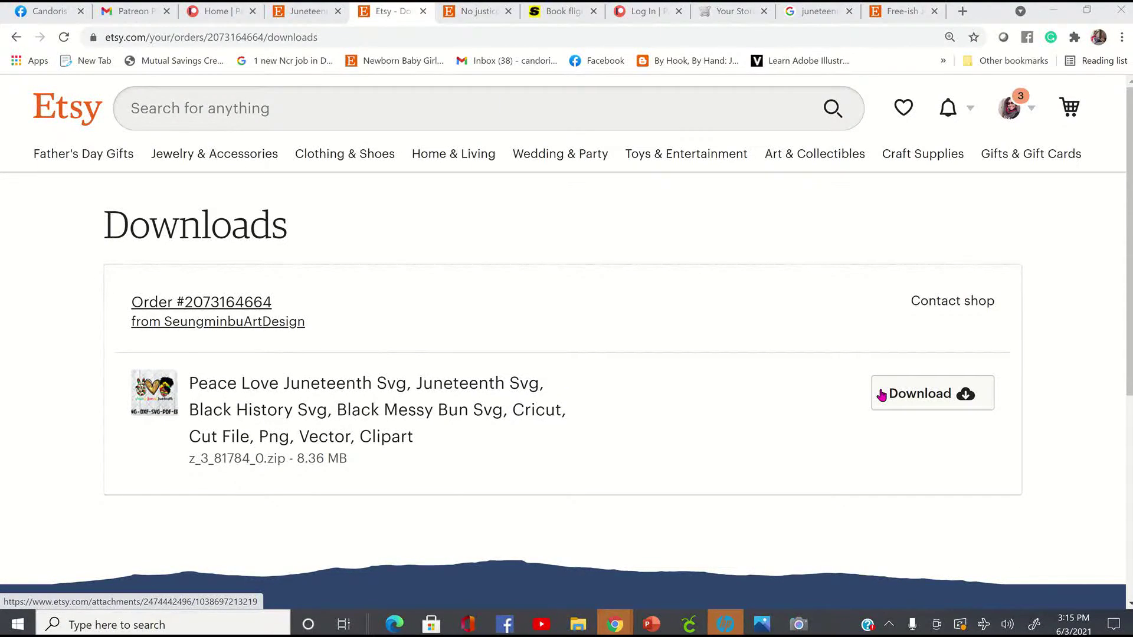
# - Download the Peace Love Juneteenth Svg zip file from the Etsy order's Downloads page
pyautogui.click(916, 399)
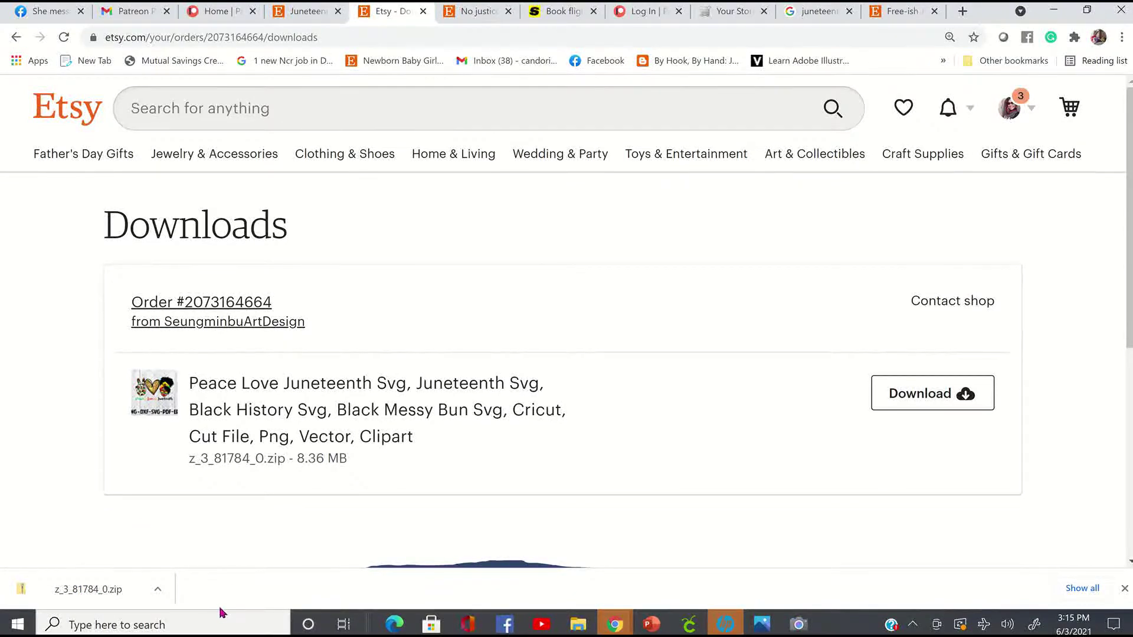
# - Open the downloaded z_3_81784_0.zip in File Explorer and maximize its window
pyautogui.click(109, 590)
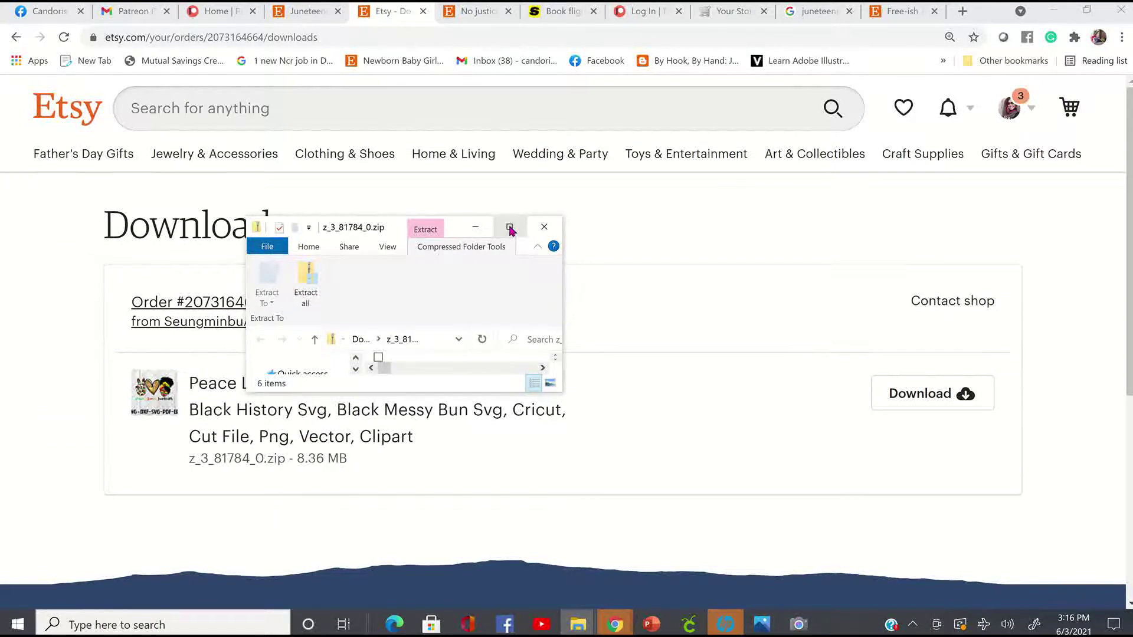
pyautogui.click(511, 228)
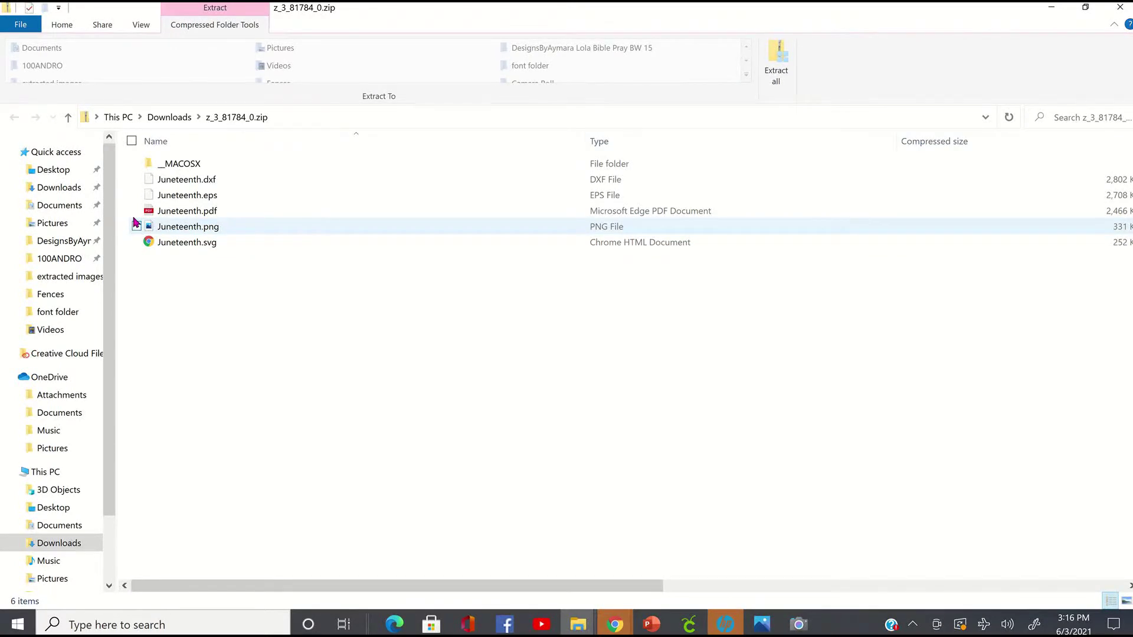
# - Select all six files in z_3_81784_0.zip and extract them to the suggested Downloads folder
pyautogui.click(131, 141)
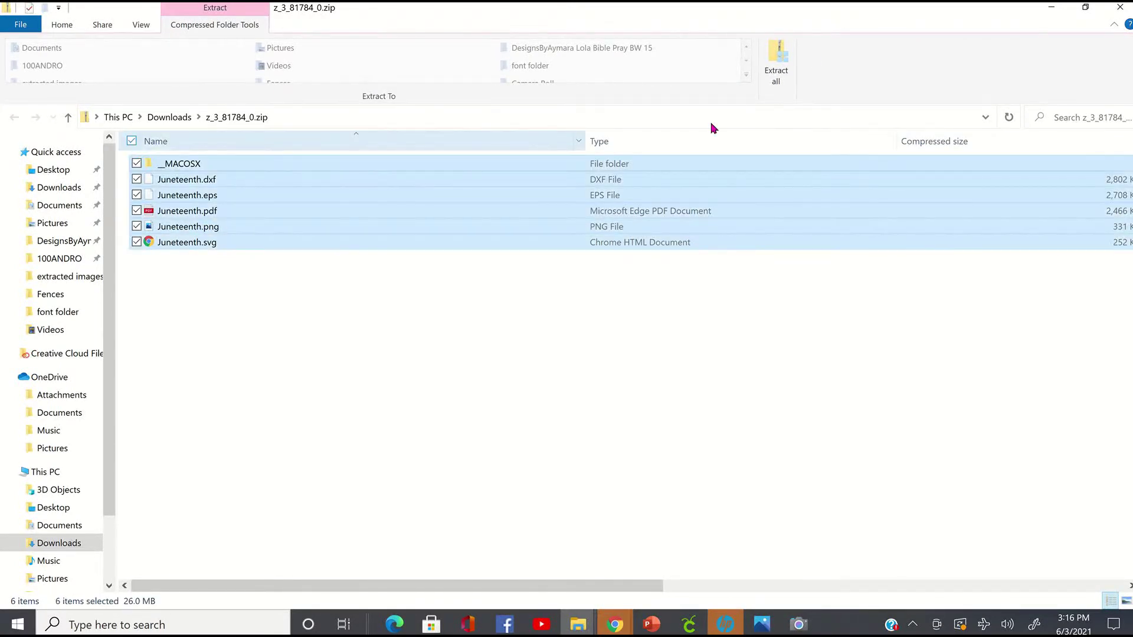
pyautogui.click(777, 72)
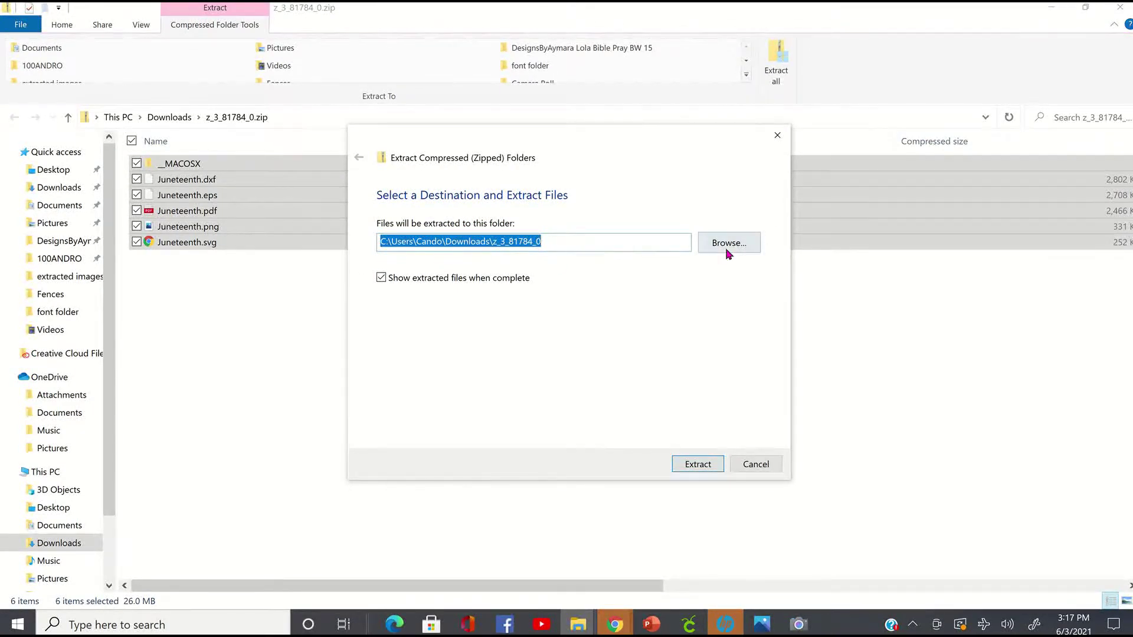
pyautogui.click(687, 466)
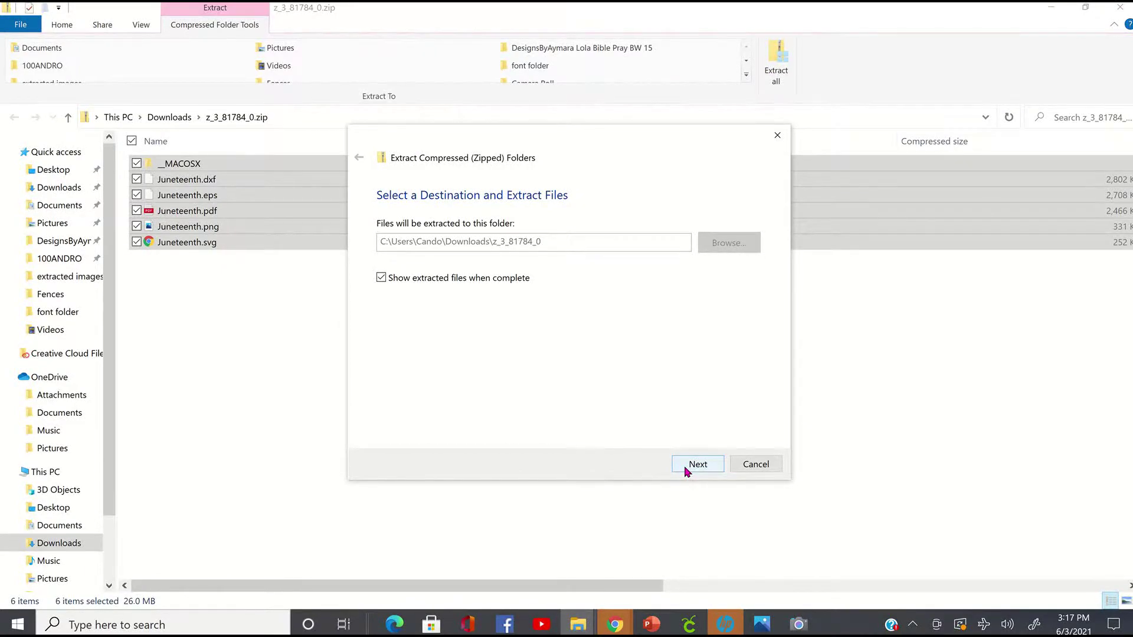
pyautogui.click(717, 466)
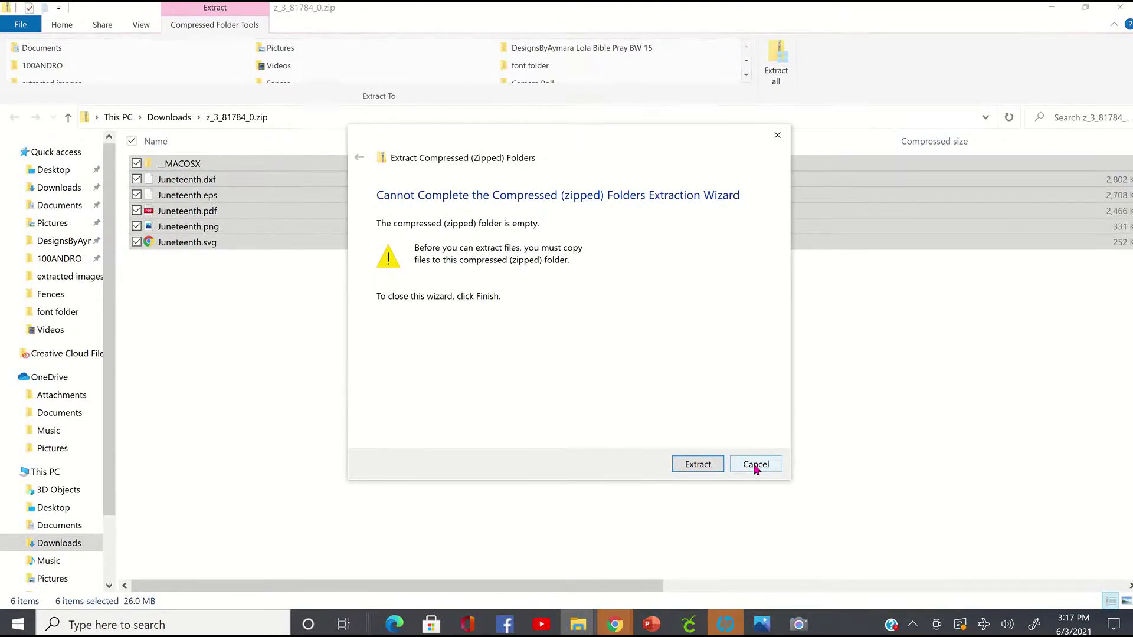
pyautogui.click(755, 465)
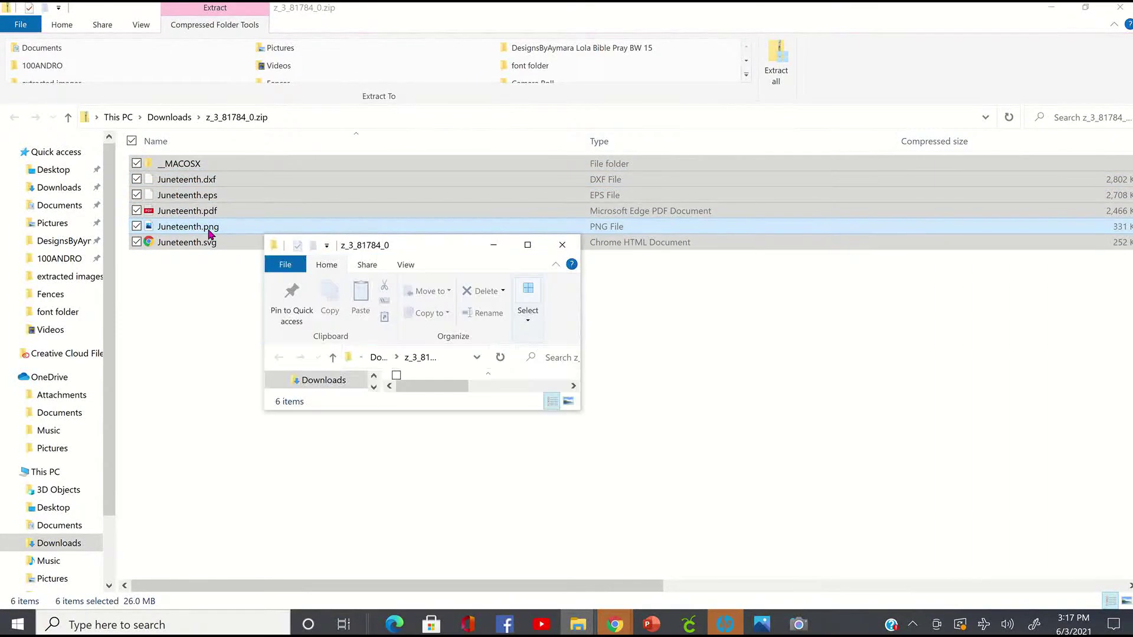
# - Maximize the extracted z_3_81784_0 folder and open Juneteenth.png in Photos
pyautogui.click(529, 245)
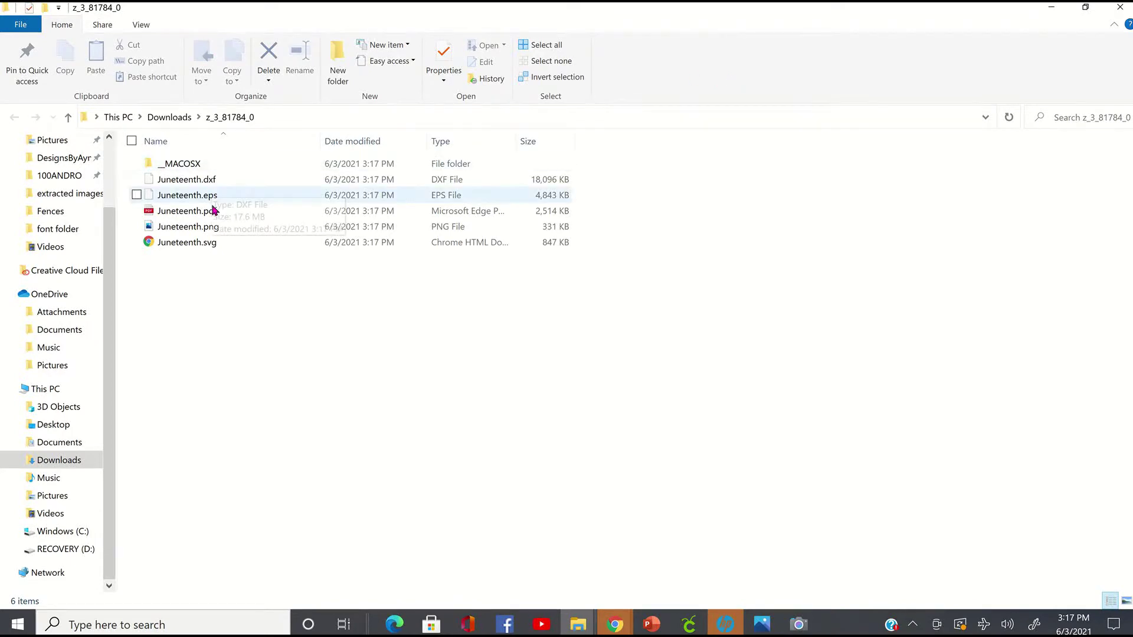
pyautogui.moveTo(212, 230)
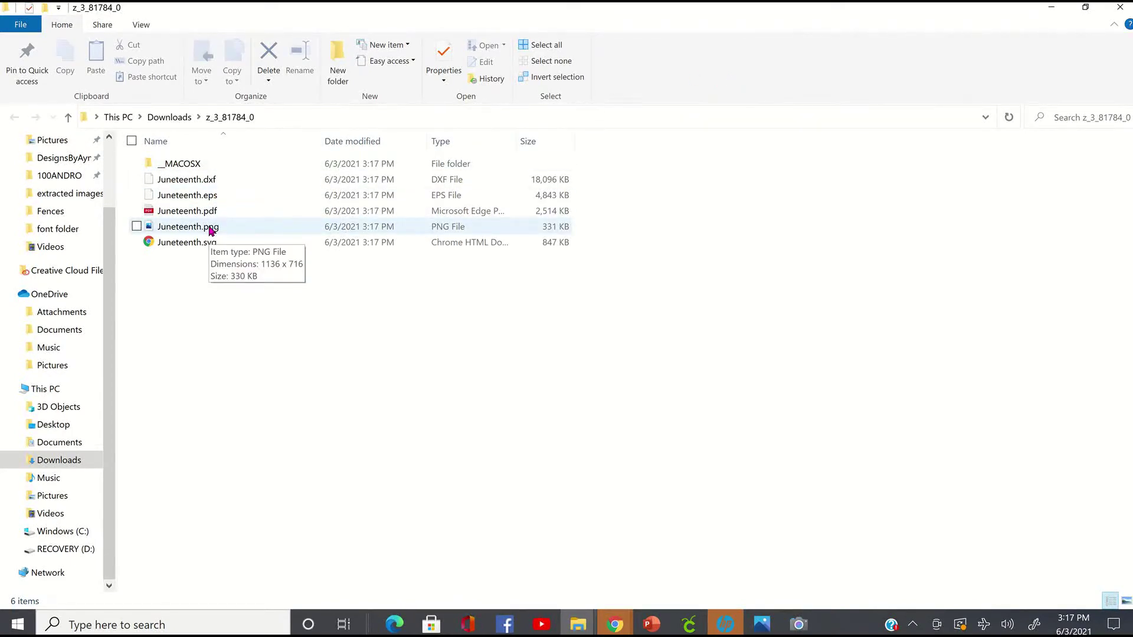
pyautogui.click(212, 231)
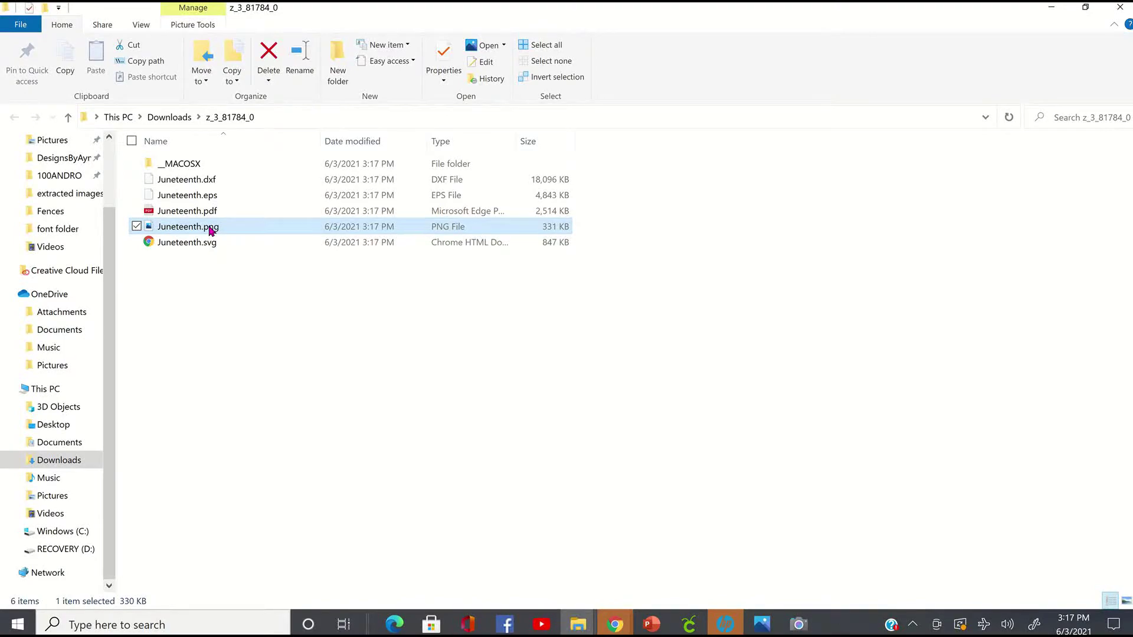
pyautogui.doubleClick(211, 231)
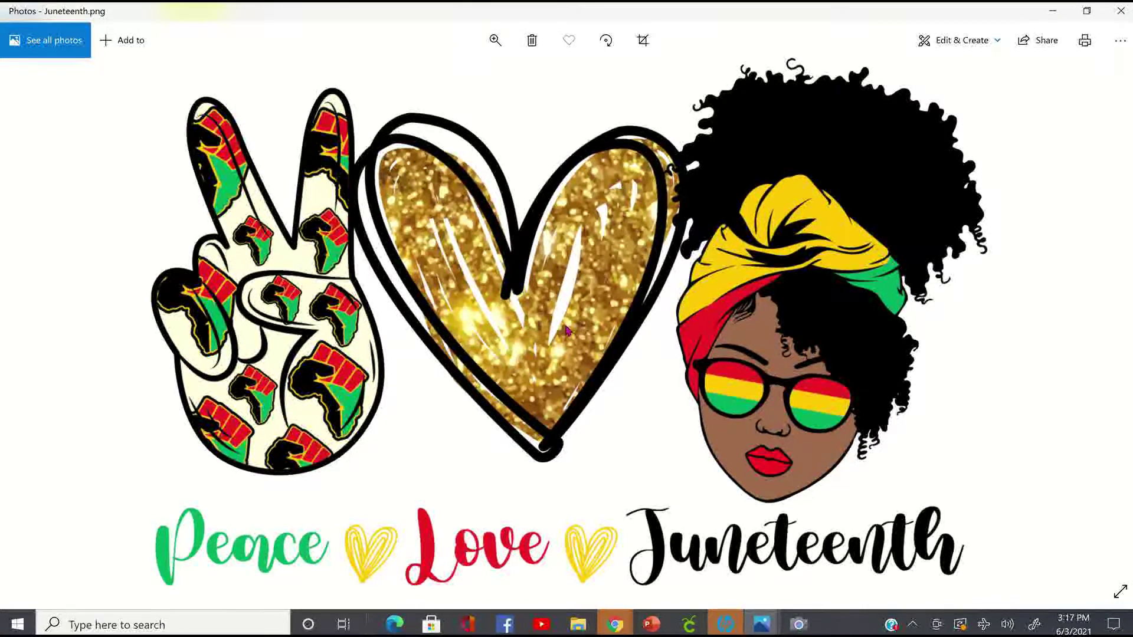
# - Copy the Juneteenth image from Photos and switch to the blank Presentation2, closing the design suggestions pane
pyautogui.rightClick(567, 331)
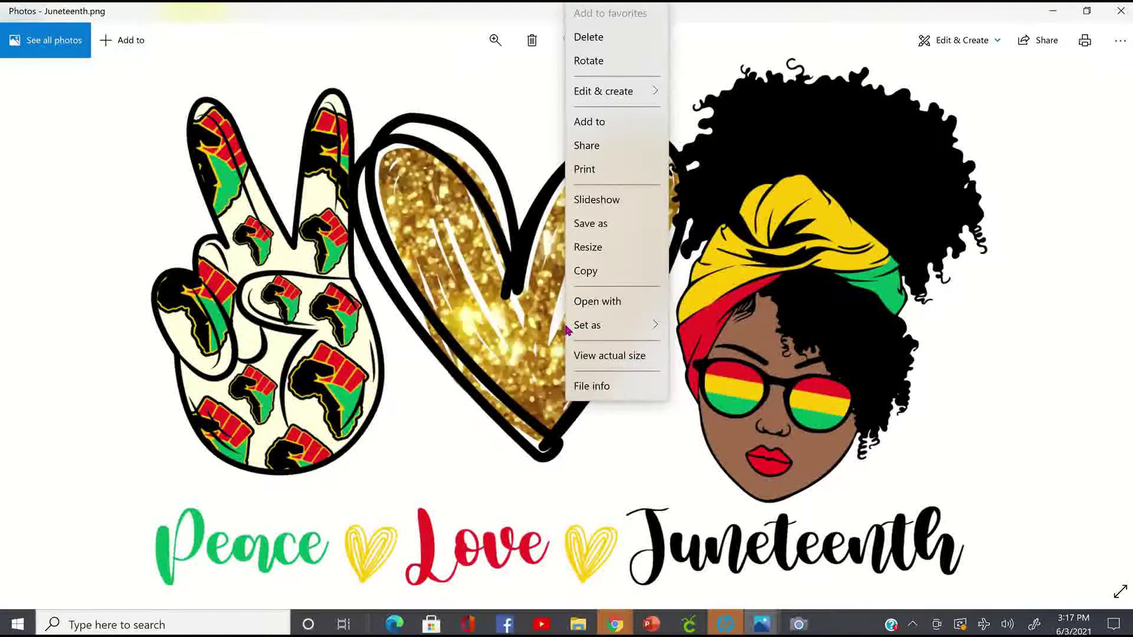
pyautogui.click(631, 281)
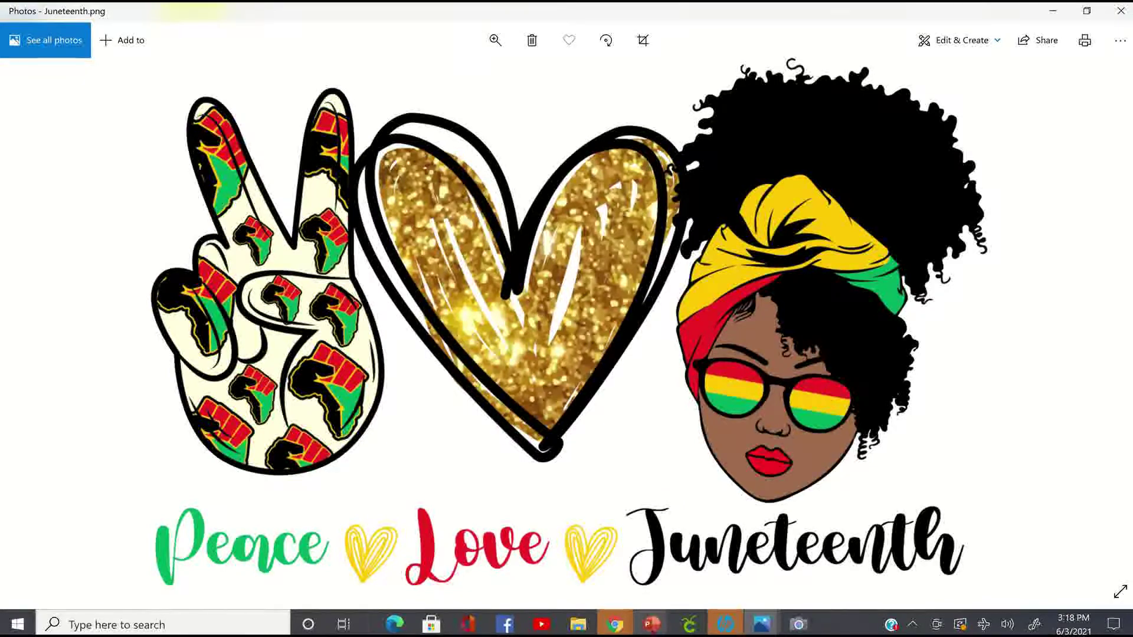
pyautogui.click(652, 624)
pyautogui.click(727, 569)
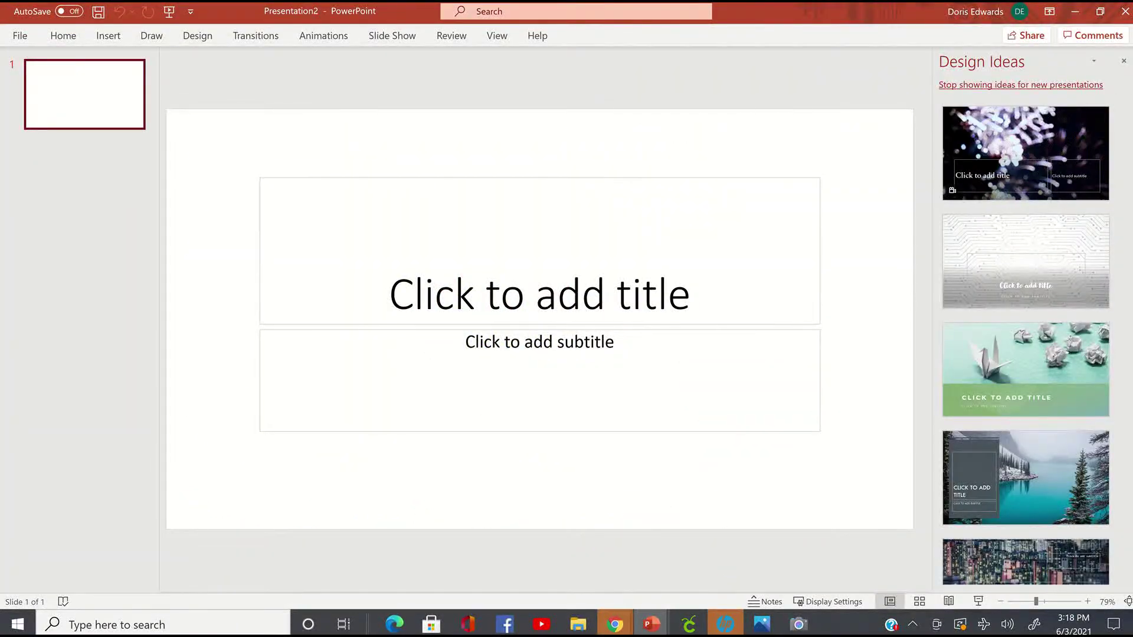
pyautogui.click(1123, 62)
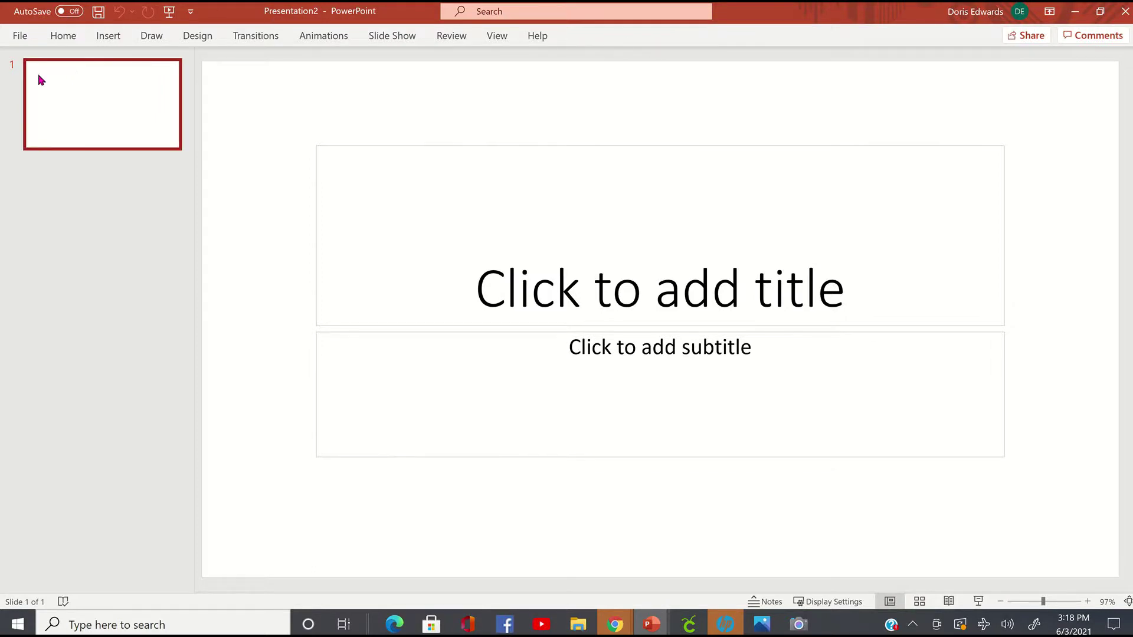
# - Set a custom slide size of 11 in wide by 17 in high and choose Ensure Fit
pyautogui.click(205, 40)
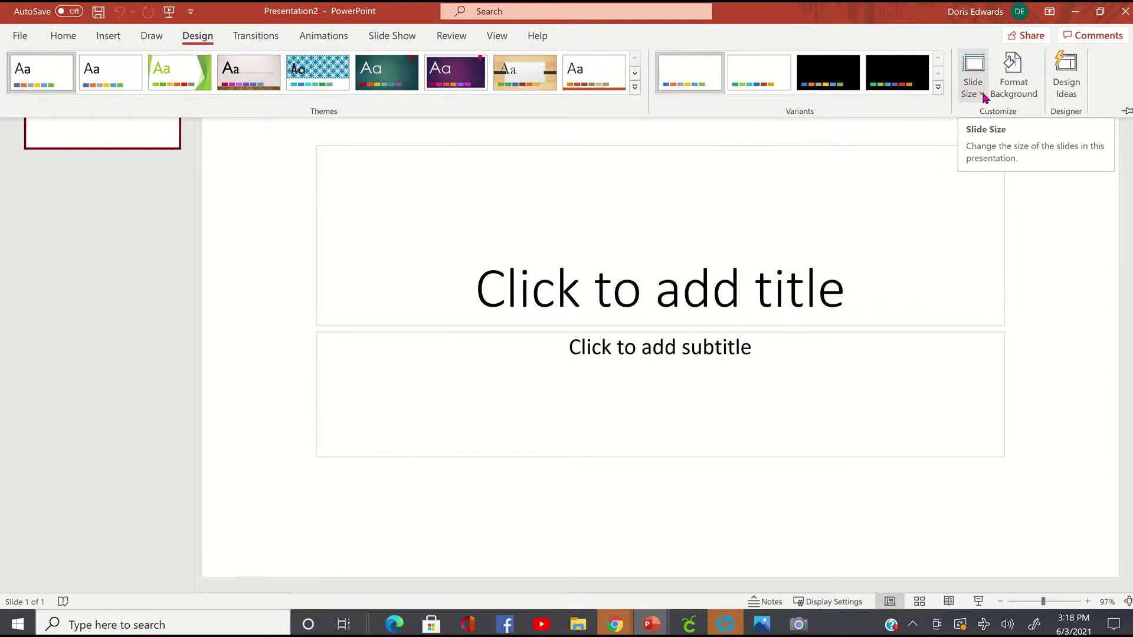
pyautogui.click(983, 98)
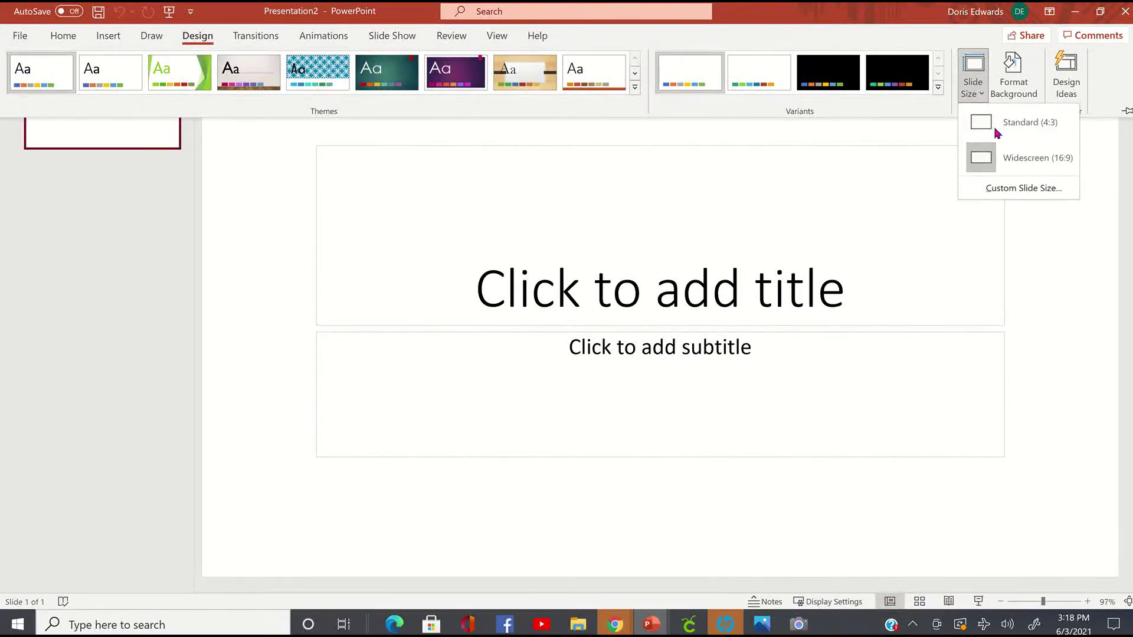
pyautogui.click(997, 189)
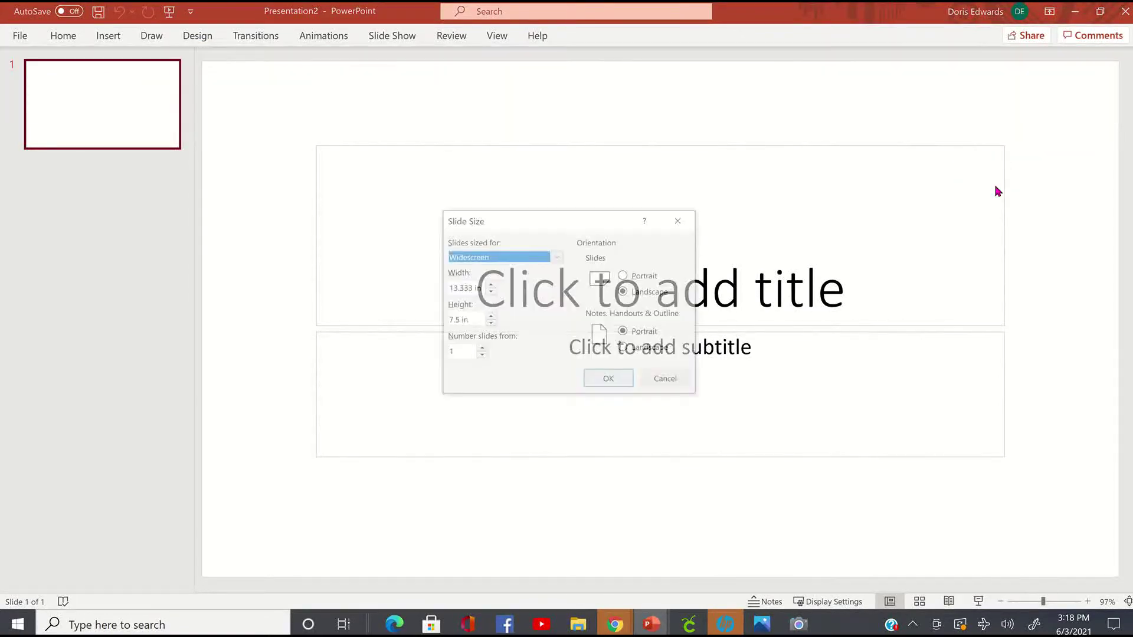
pyautogui.click(479, 289)
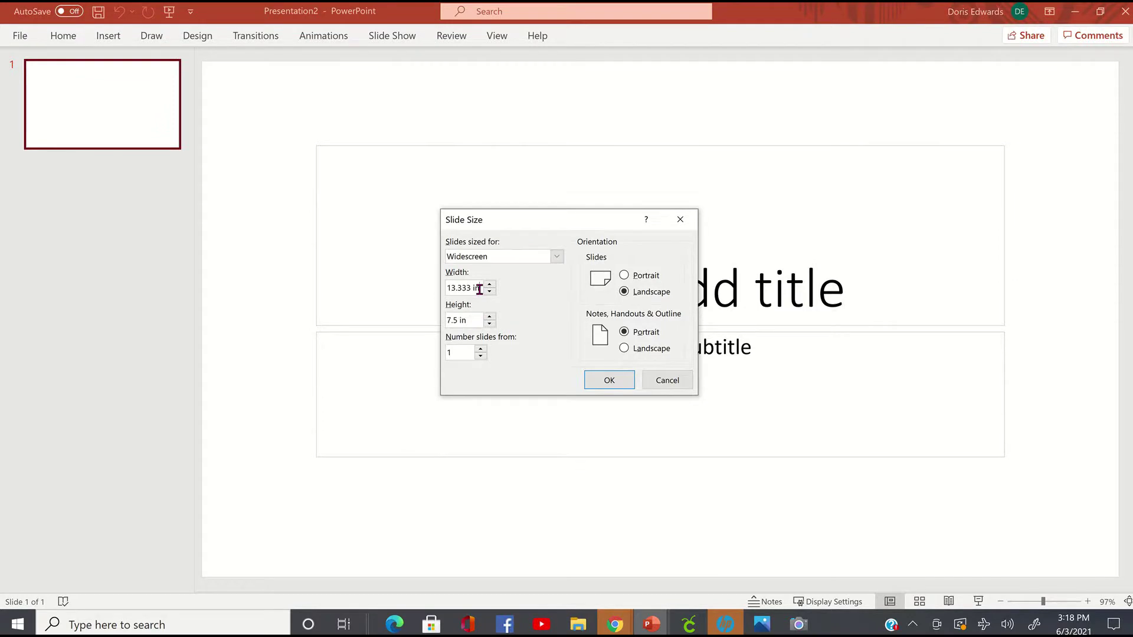
pyautogui.press('BackSpace')
pyautogui.press('BackSpace')
pyautogui.press('BackSpace')
pyautogui.press('BackSpace')
pyautogui.press('BackSpace')
pyautogui.press('BackSpace')
pyautogui.press('BackSpace')
pyautogui.press('BackSpace')
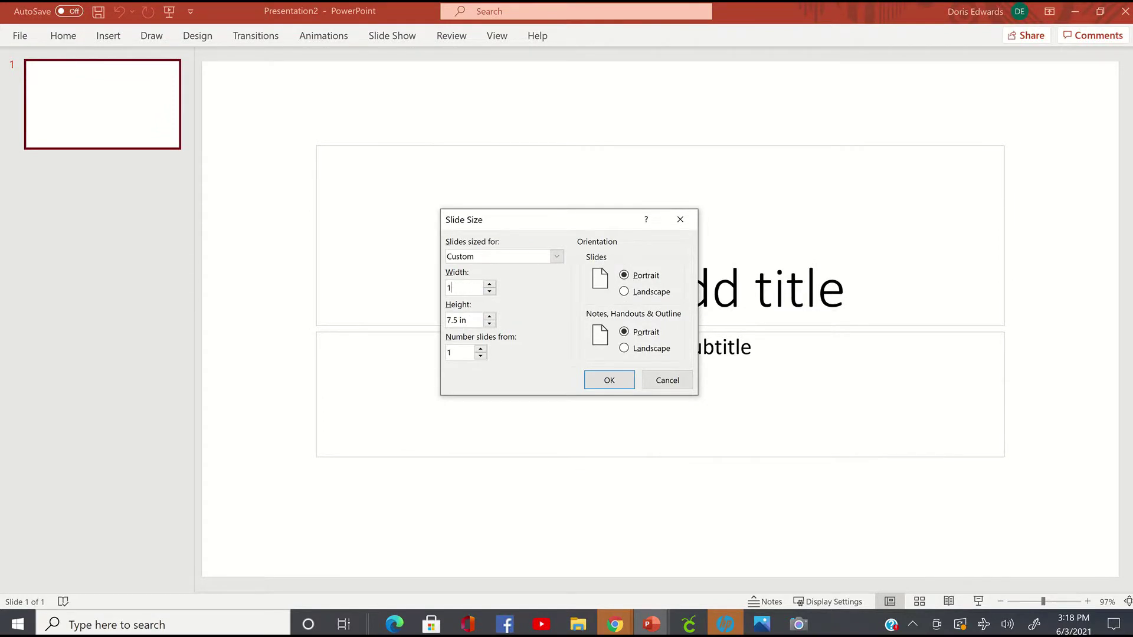
pyautogui.write('11')
pyautogui.press('Tab')
pyautogui.write('17')
pyautogui.click(611, 382)
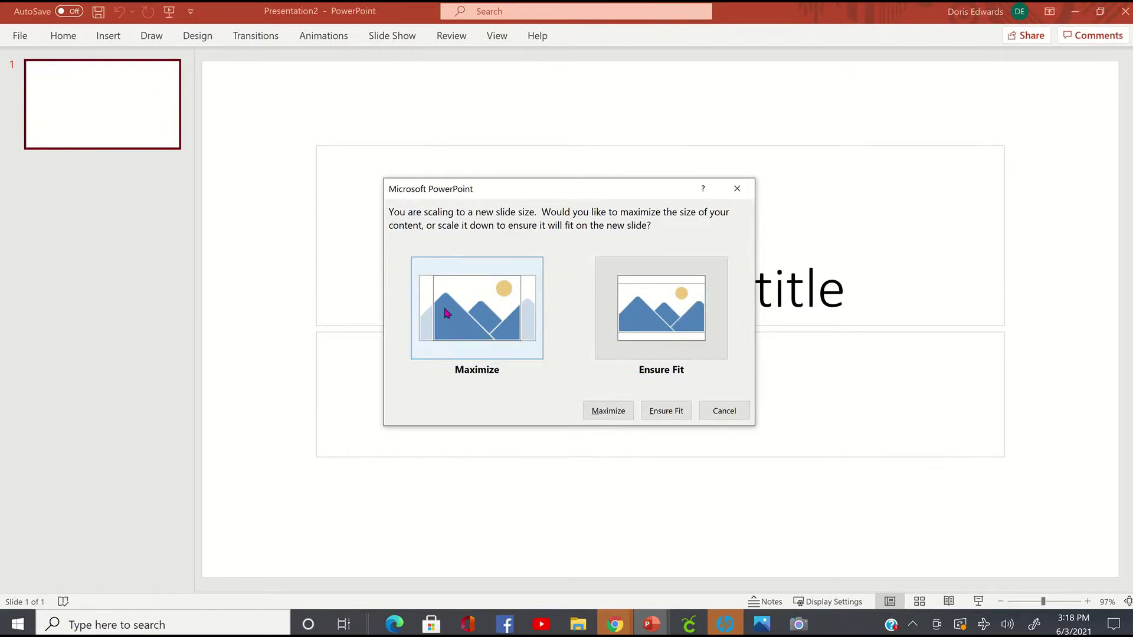
pyautogui.click(708, 328)
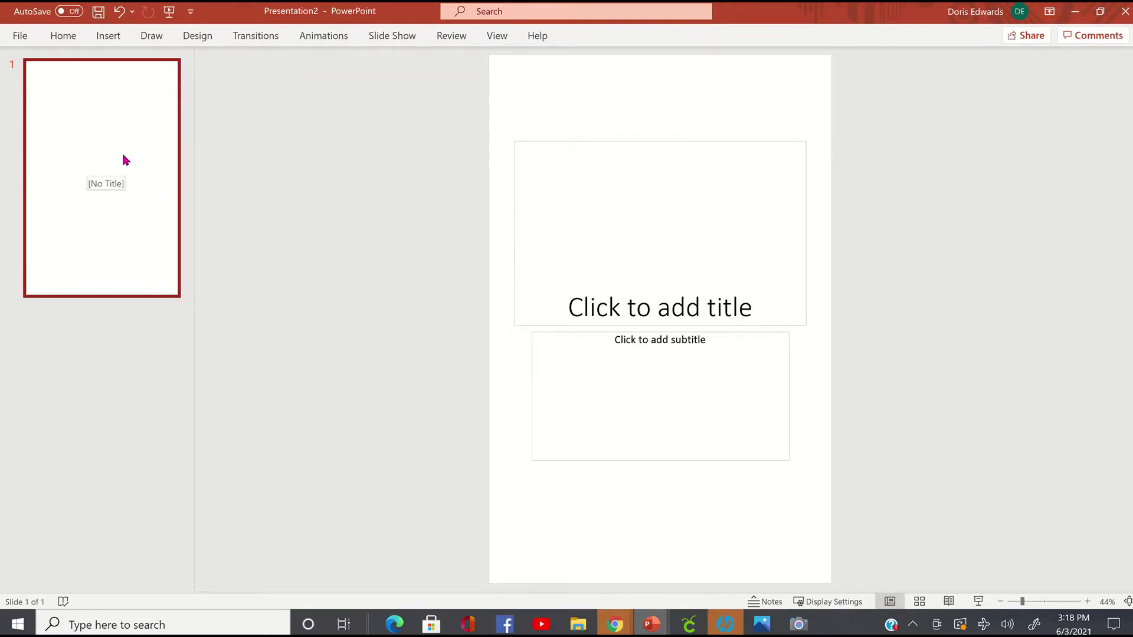
# - Apply the Blank layout to slide 1 so its title and subtitle placeholders disappear
pyautogui.rightClick(47, 83)
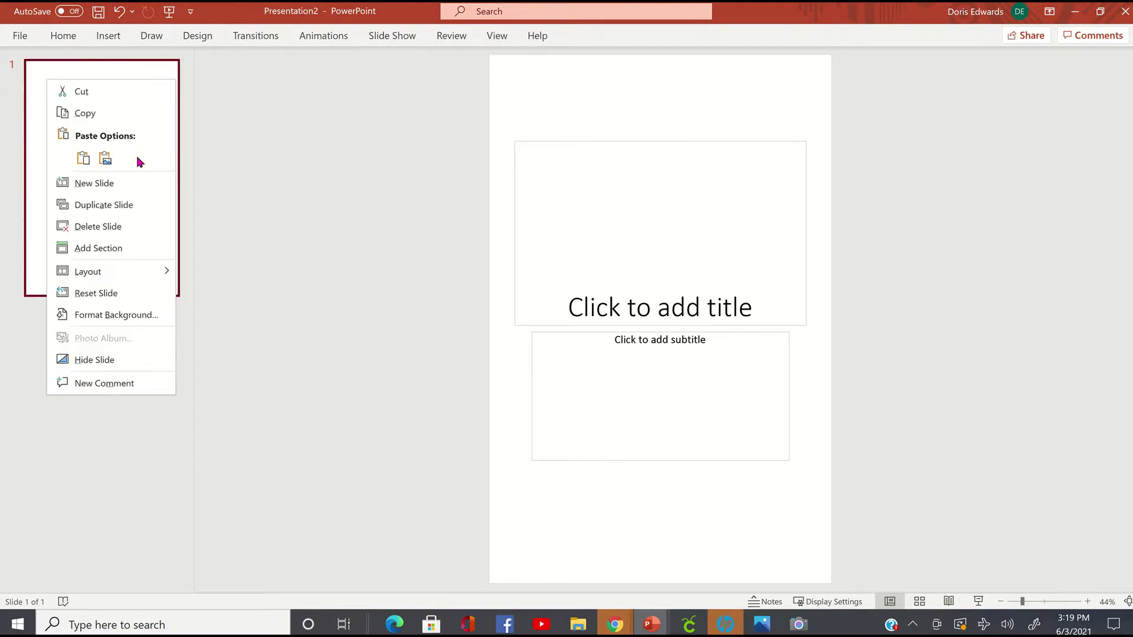
pyautogui.moveTo(109, 275)
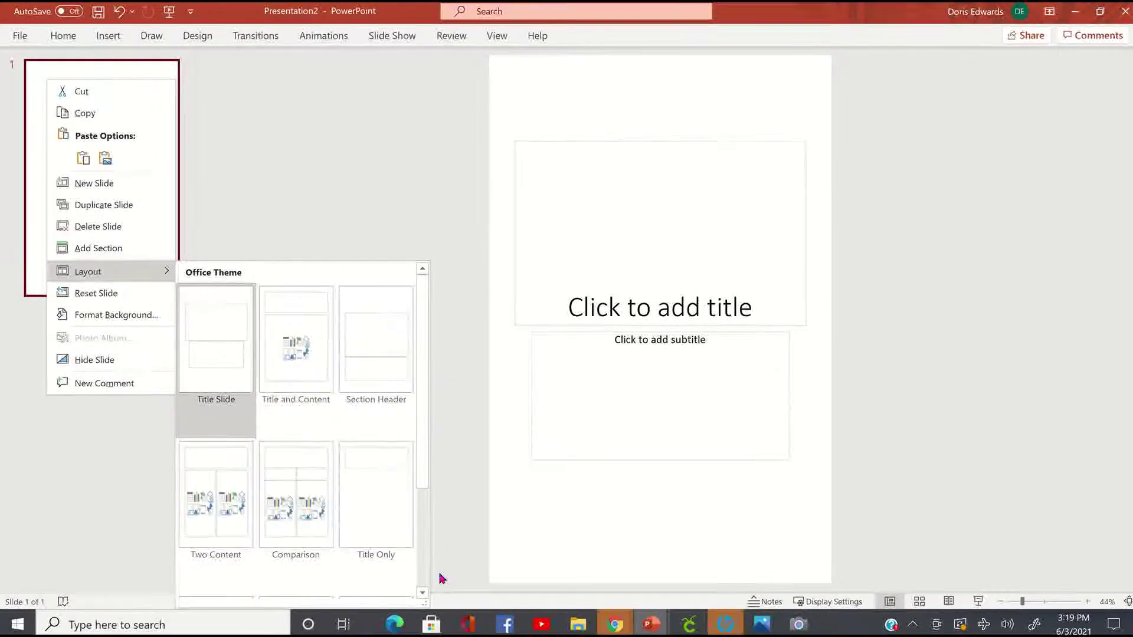
pyautogui.click(423, 593)
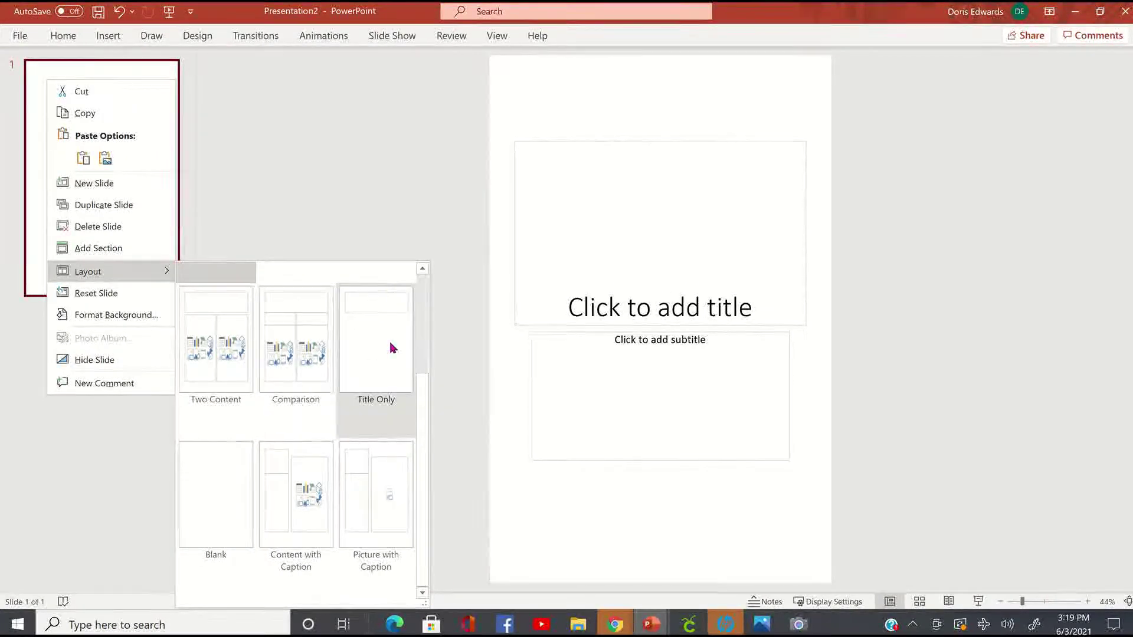
pyautogui.click(208, 516)
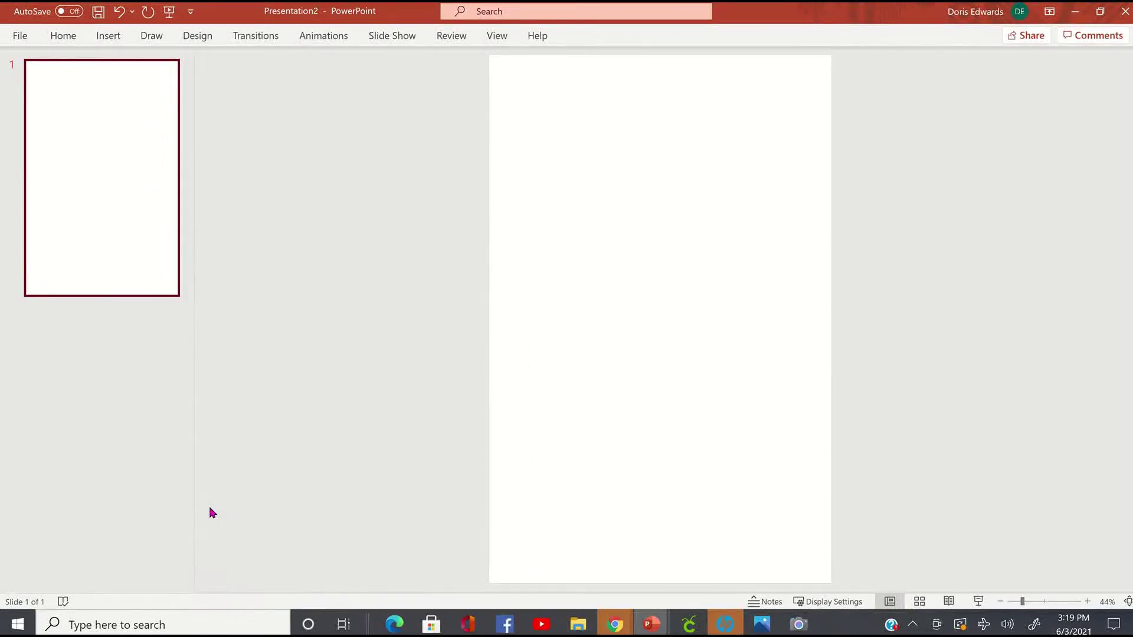
pyautogui.rightClick(83, 145)
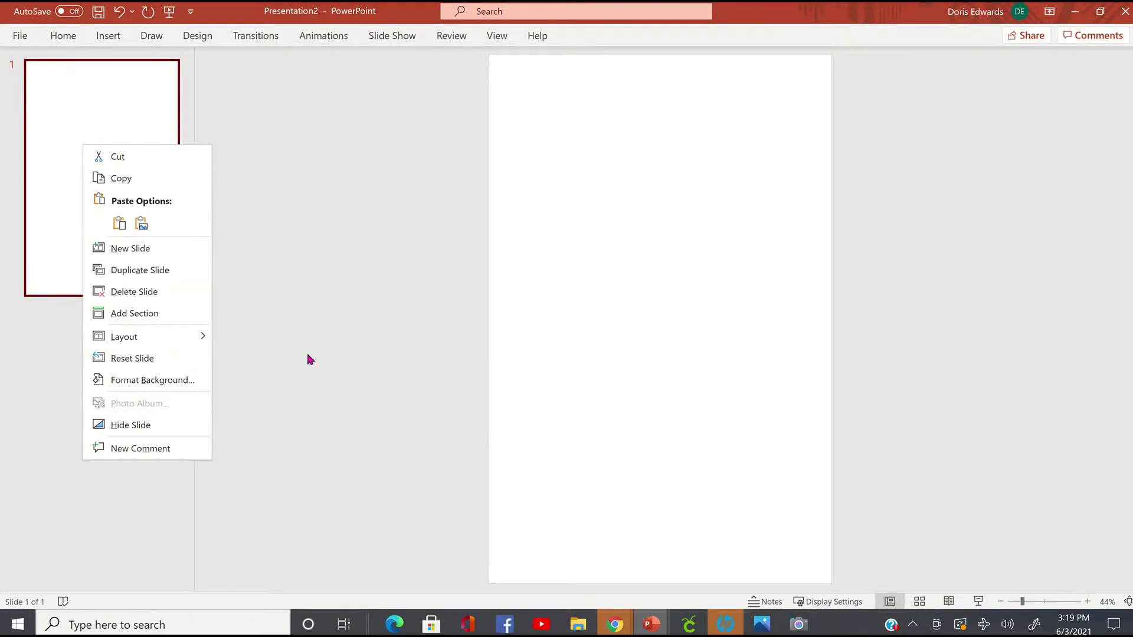
pyautogui.moveTo(206, 346)
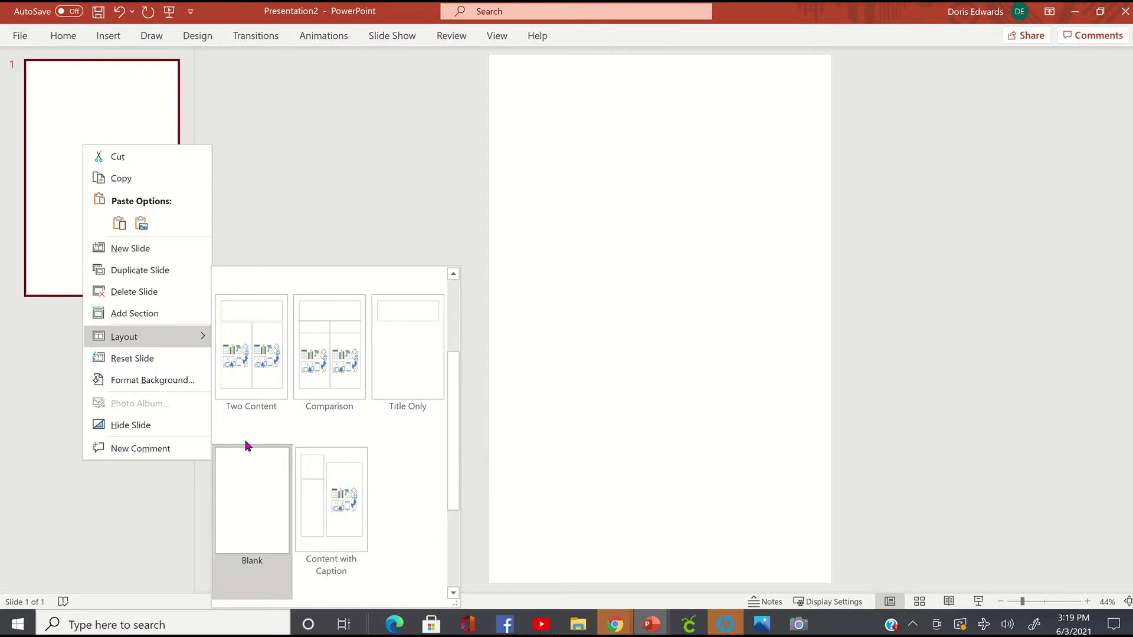
pyautogui.click(243, 517)
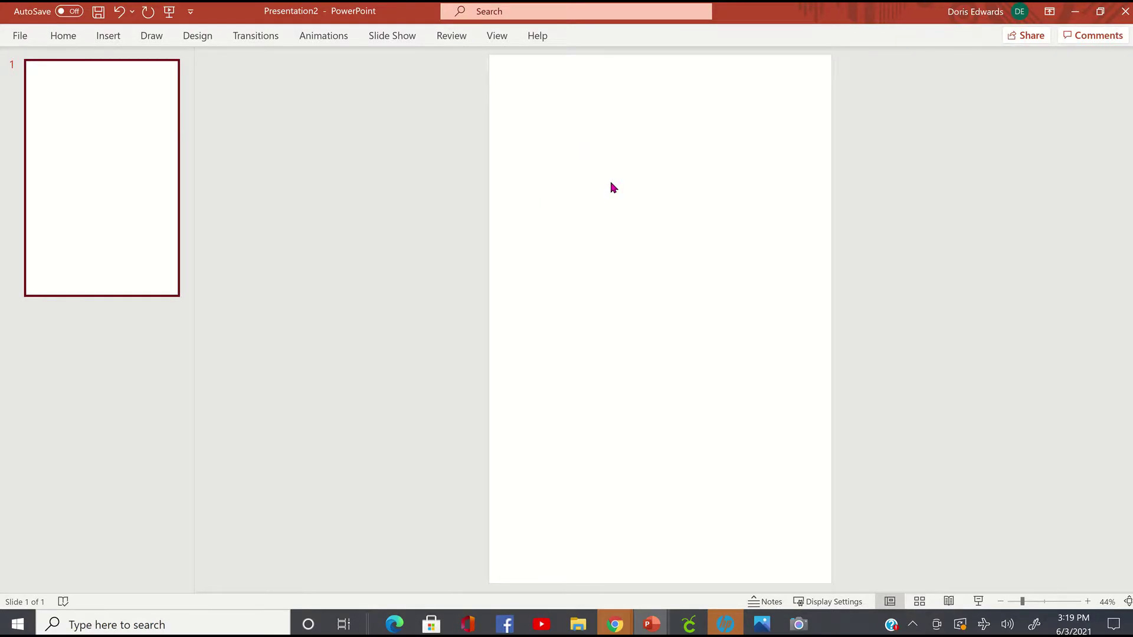
pyautogui.rightClick(603, 210)
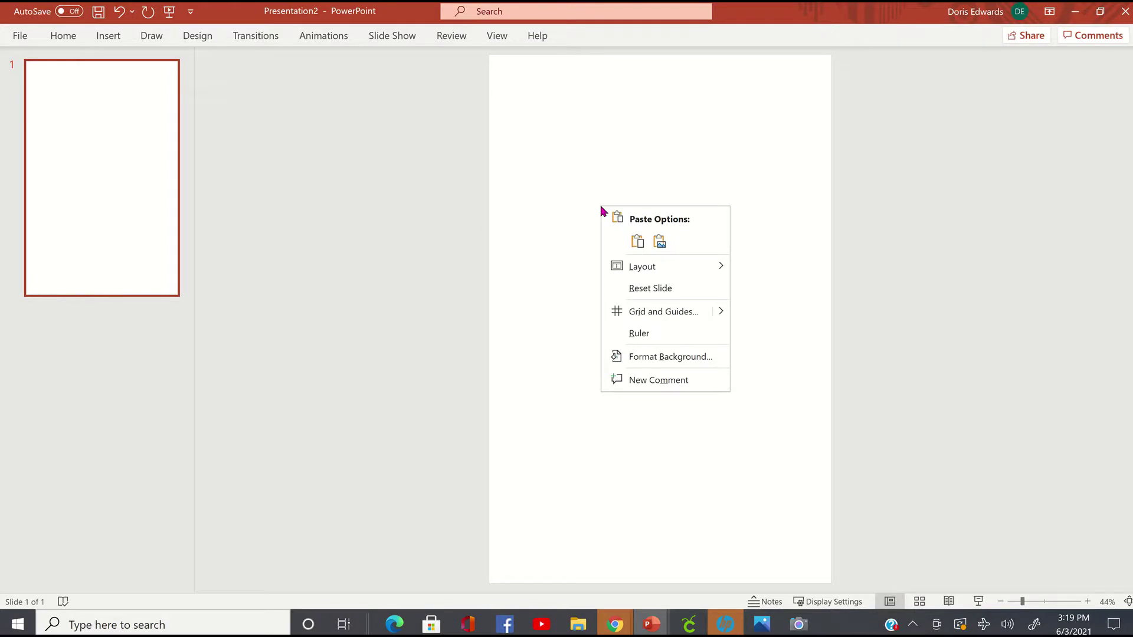
# - Fill the slide background with the copied Juneteenth picture from the clipboard
pyautogui.click(624, 357)
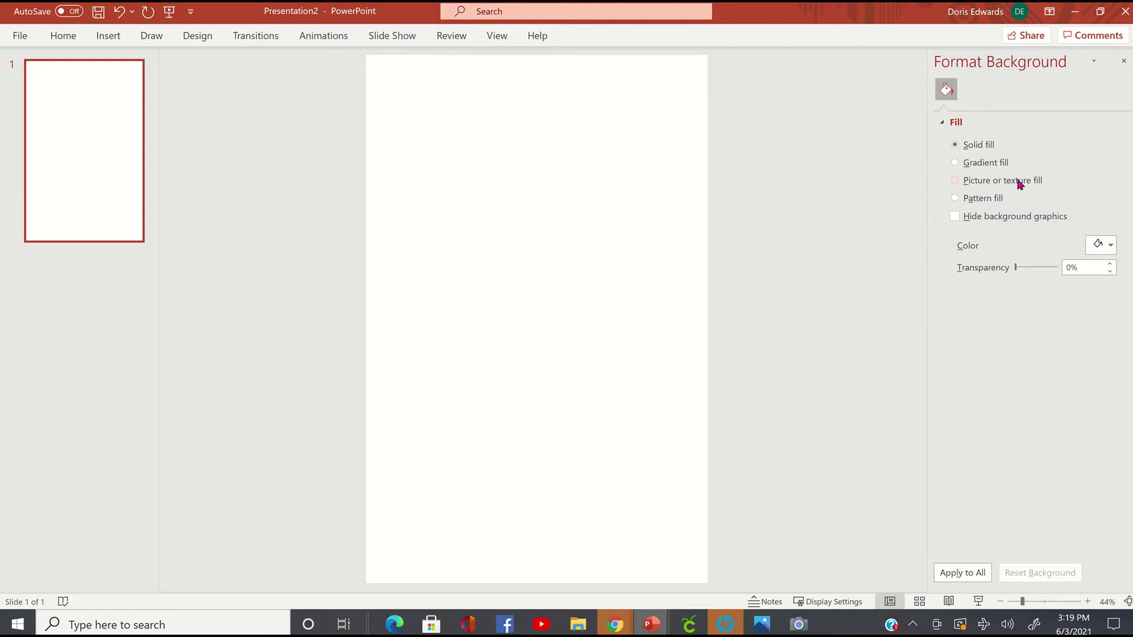
pyautogui.click(1011, 181)
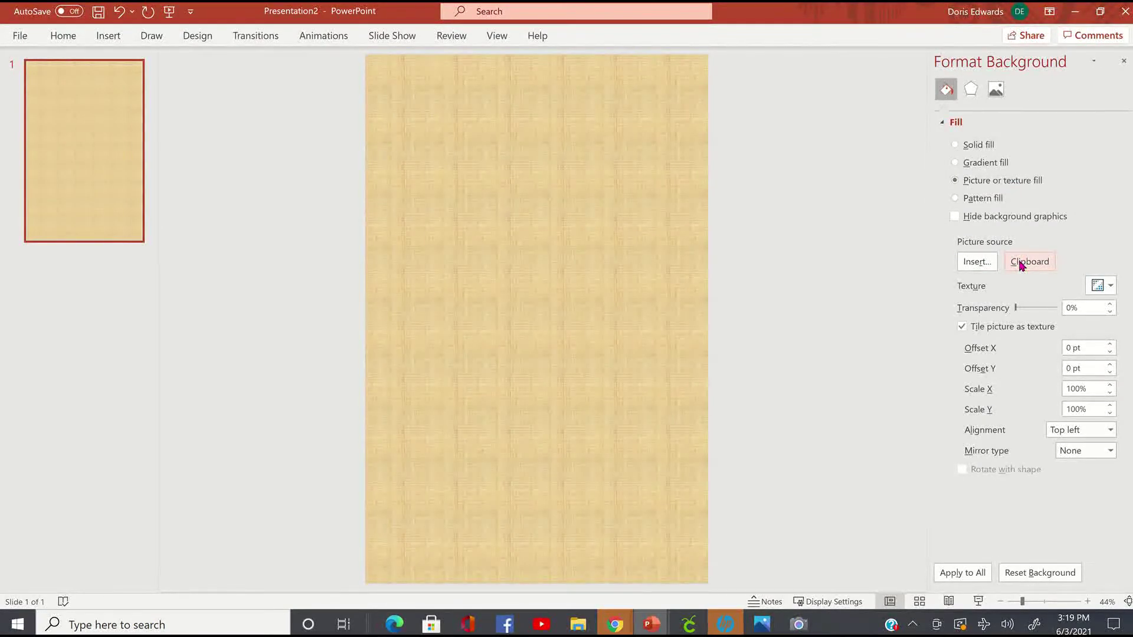
pyautogui.click(1027, 262)
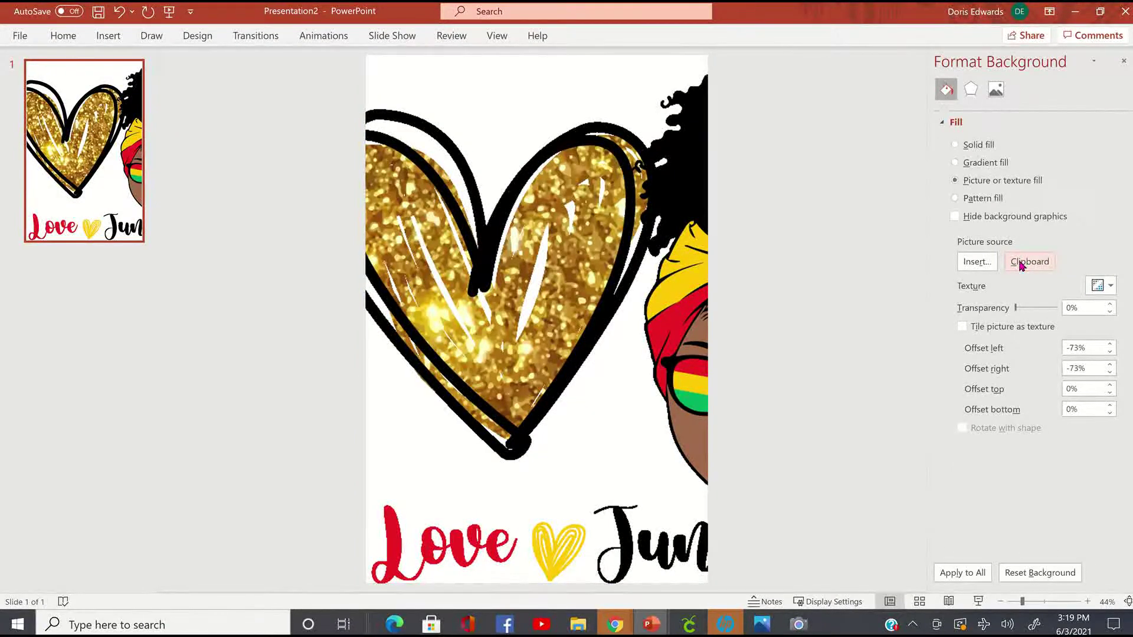
# - Set the background picture's left and right offsets to 0%
pyautogui.click(1096, 348)
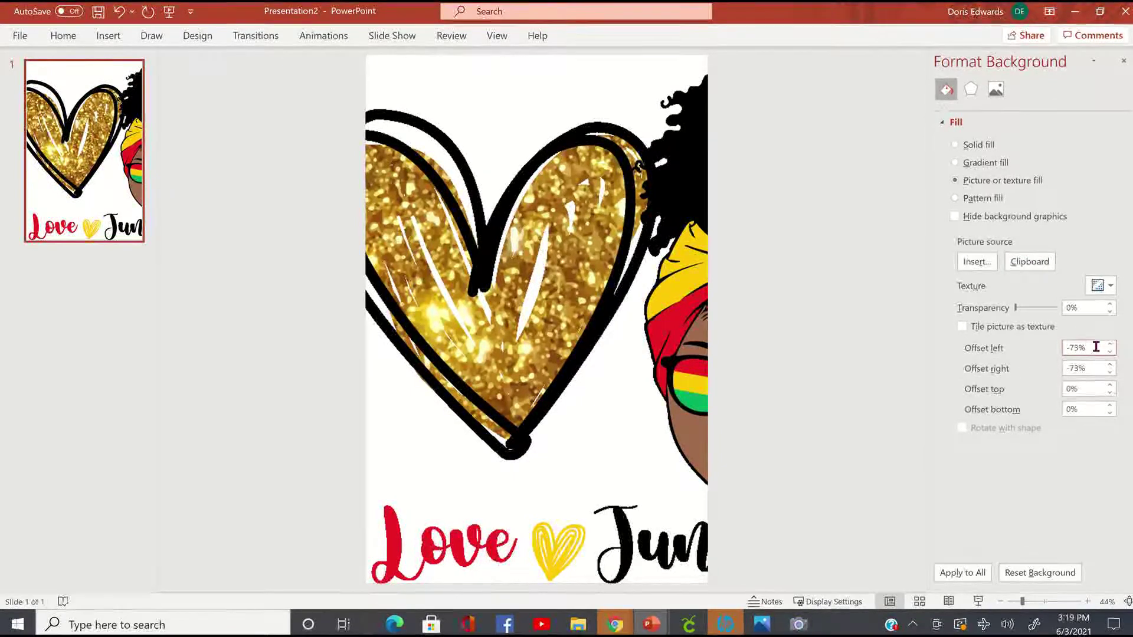
pyautogui.press('BackSpace')
pyautogui.press('BackSpace')
pyautogui.press('BackSpace')
pyautogui.write('0')
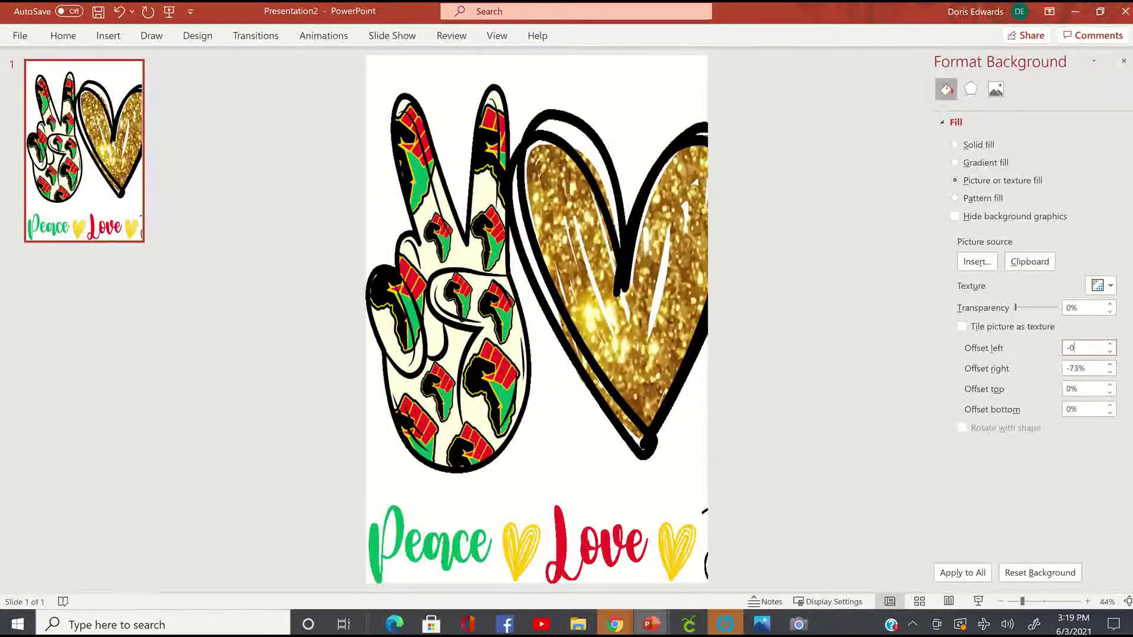
pyautogui.press('Tab')
pyautogui.write('0')
pyautogui.press('Tab')
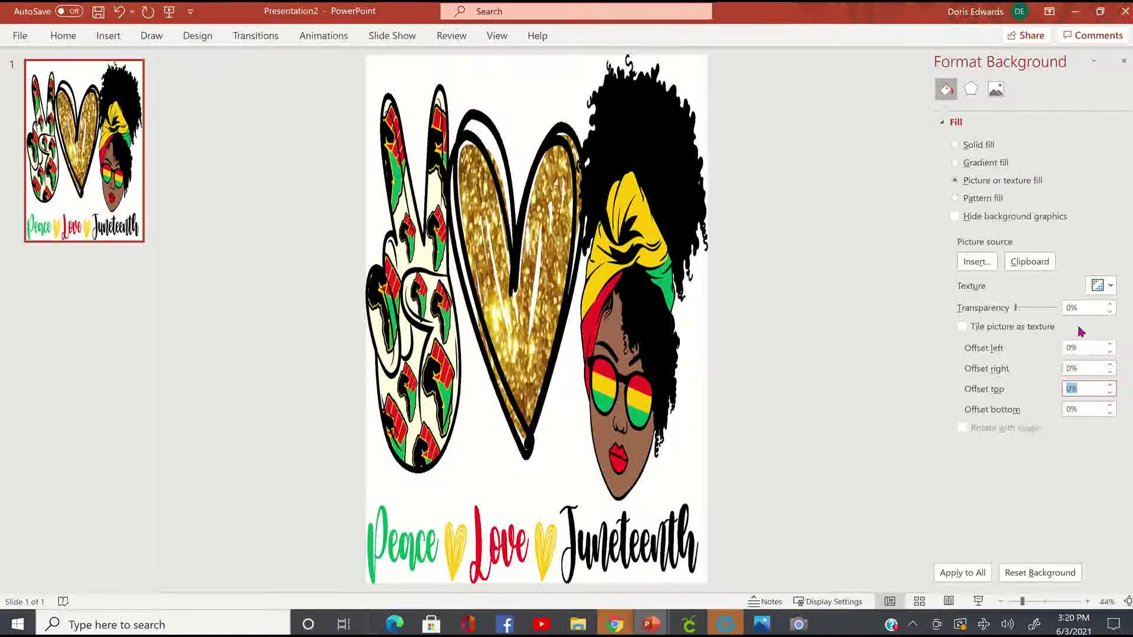
pyautogui.click(795, 410)
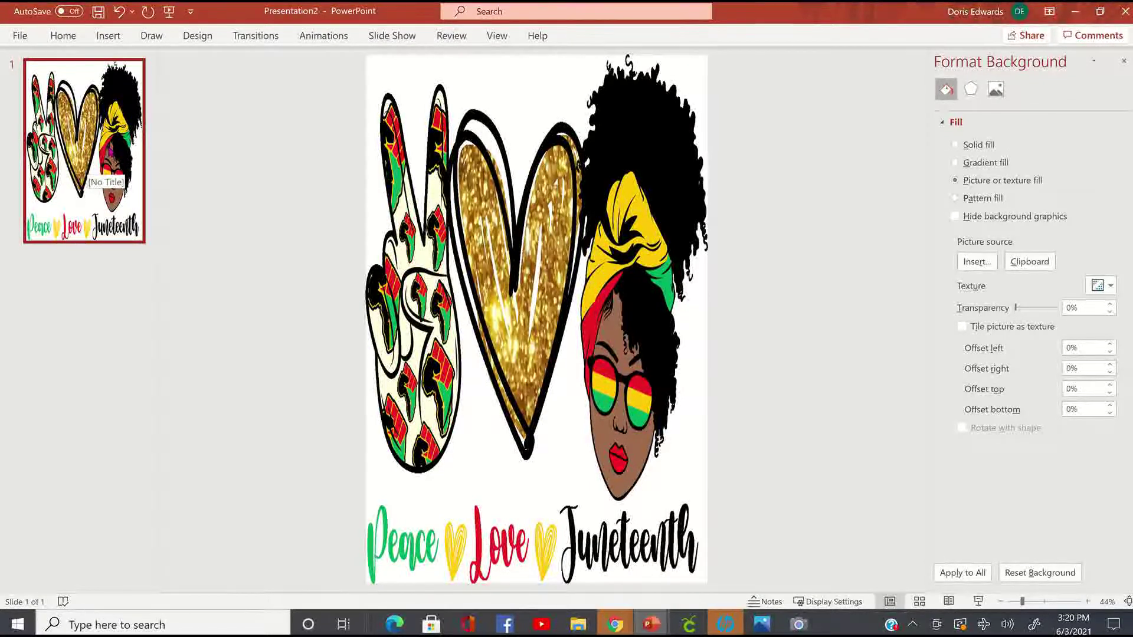
pyautogui.rightClick(110, 151)
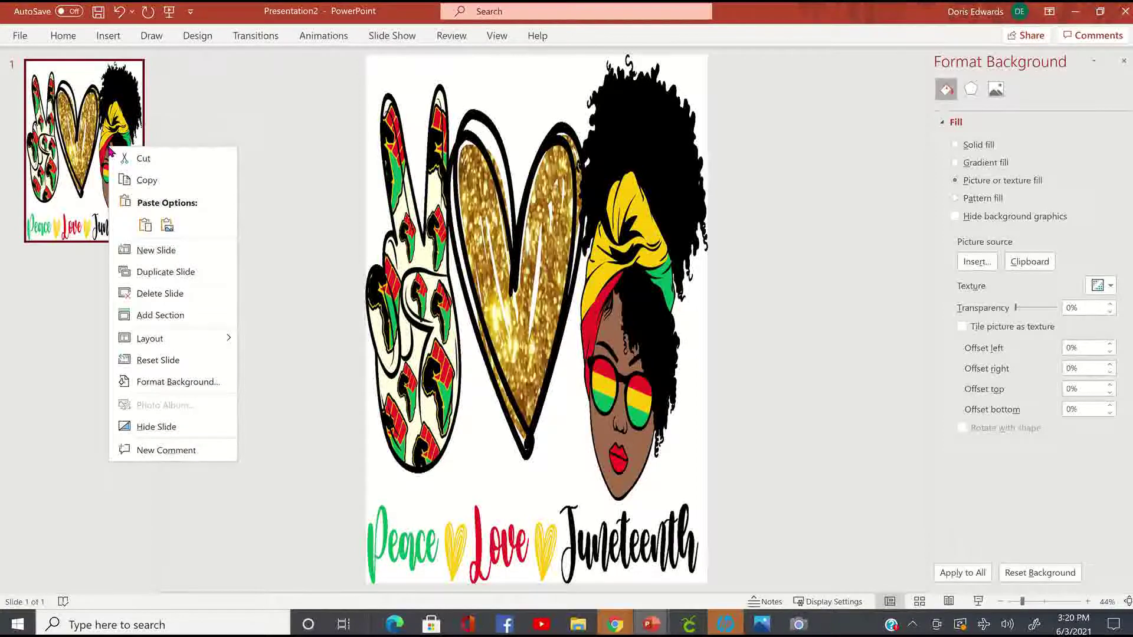
# - Insert a new blank second slide, then return to slide 1 and start a screen snip
pyautogui.click(158, 253)
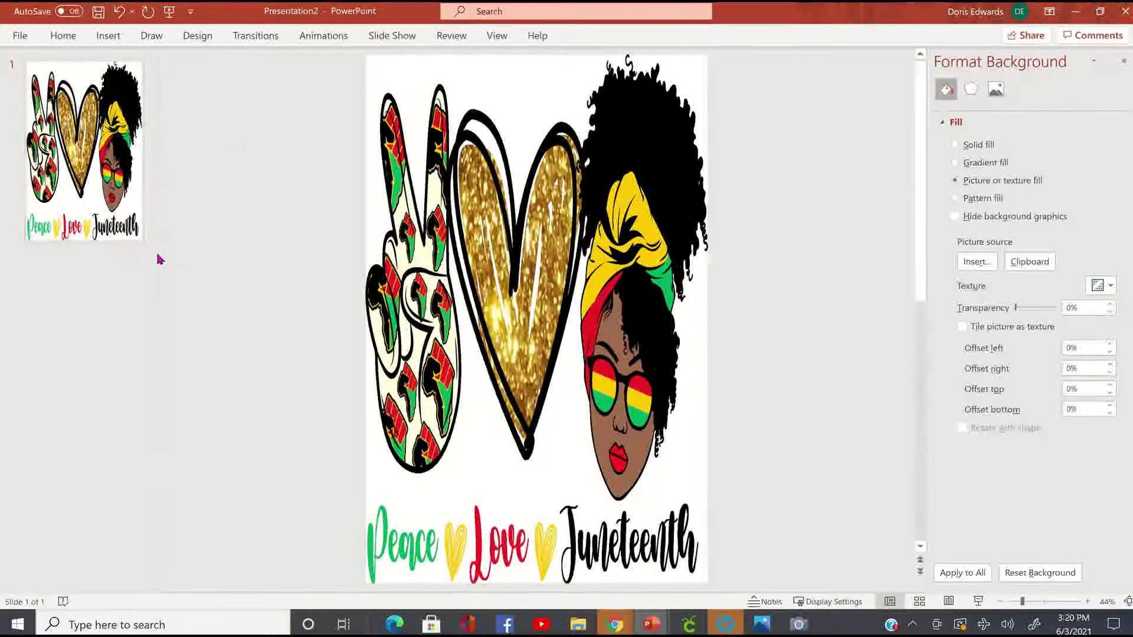
pyautogui.click(124, 228)
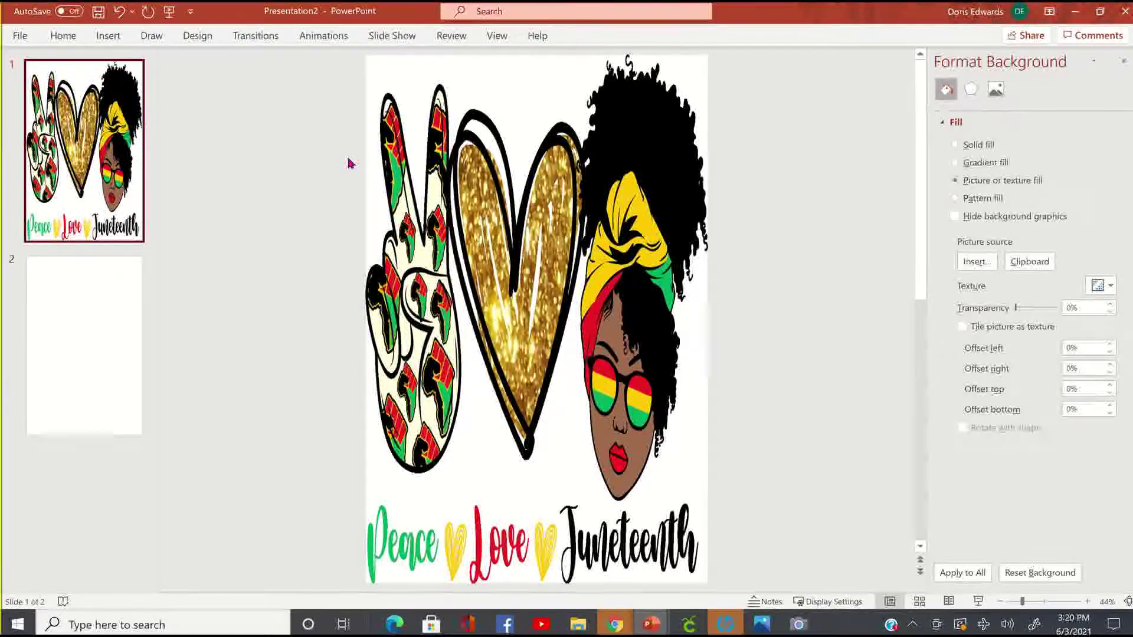
pyautogui.press('super+shift+s')
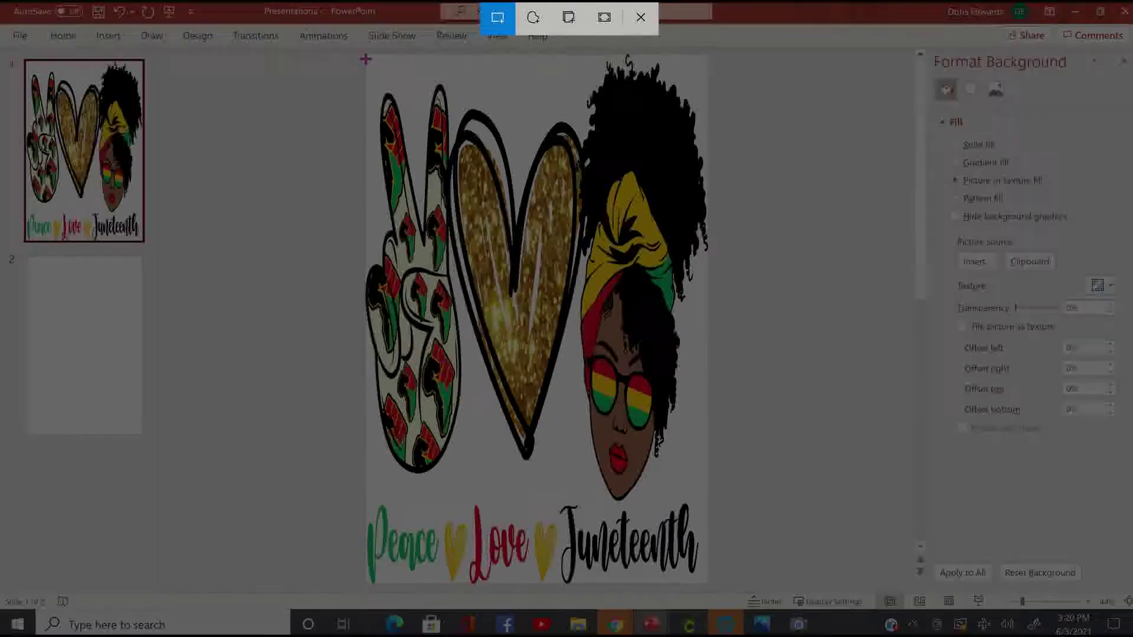
# - Snip a rectangle covering the whole Juneteenth slide design, retrying until it fits, then select slide 2
pyautogui.moveTo(368, 63); pyautogui.dragTo(665, 458)
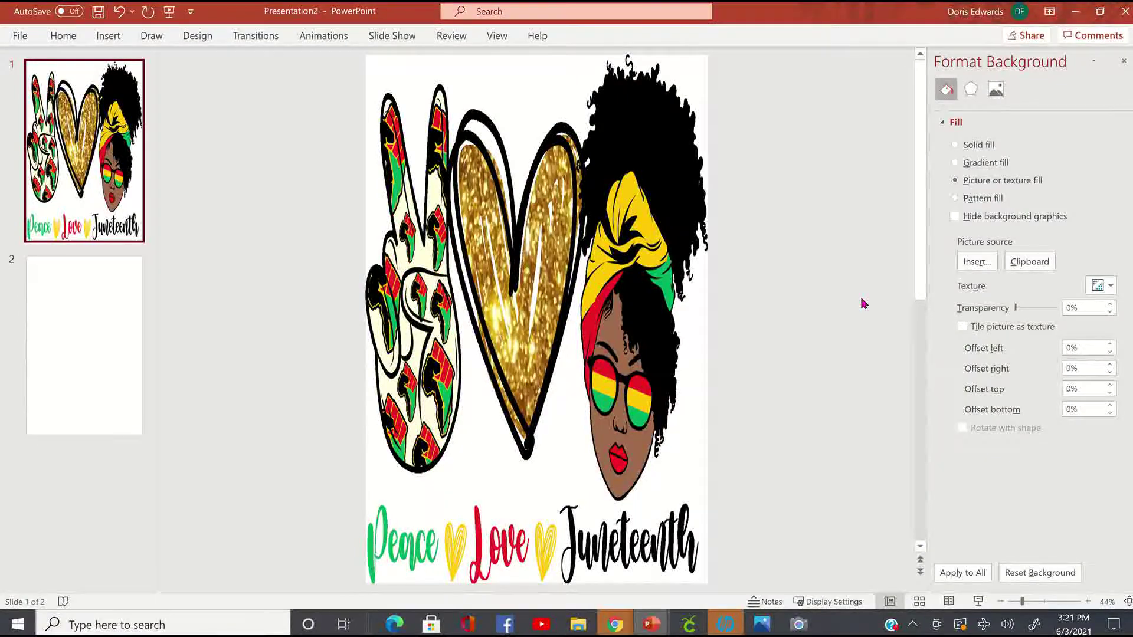
pyautogui.press('super+shift+s')
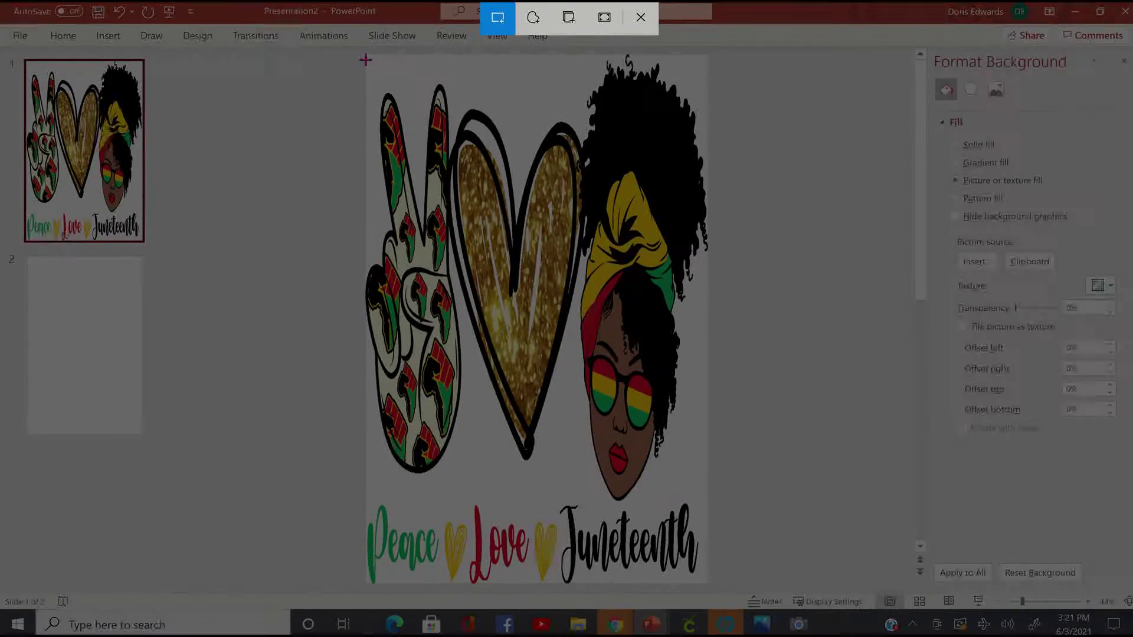
pyautogui.moveTo(366, 63); pyautogui.dragTo(638, 466)
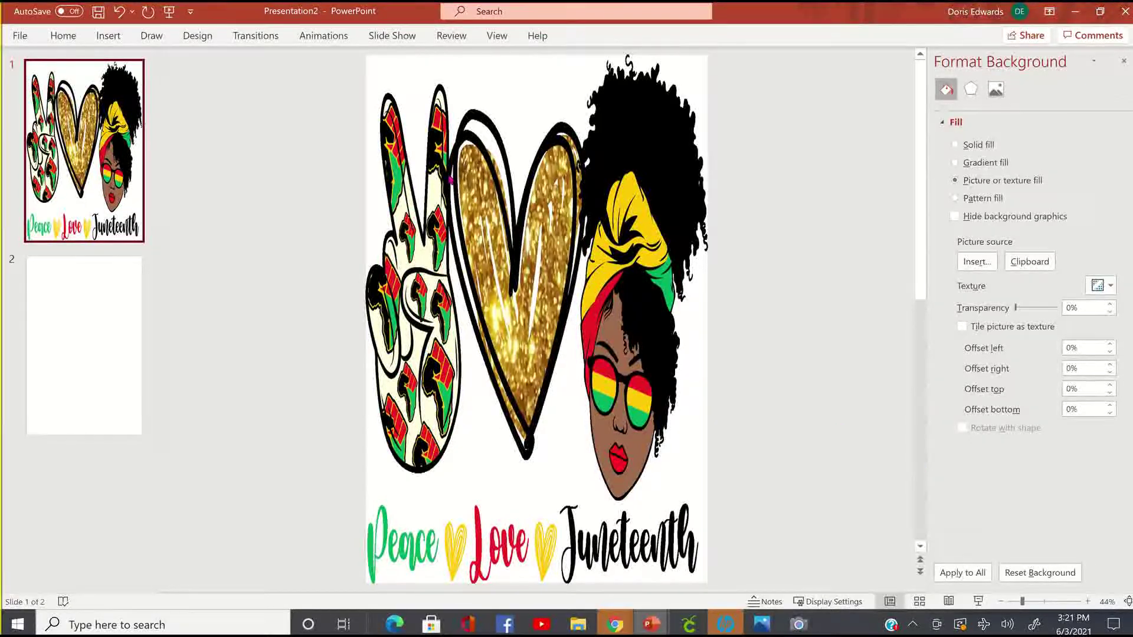
pyautogui.press('super+shift+s')
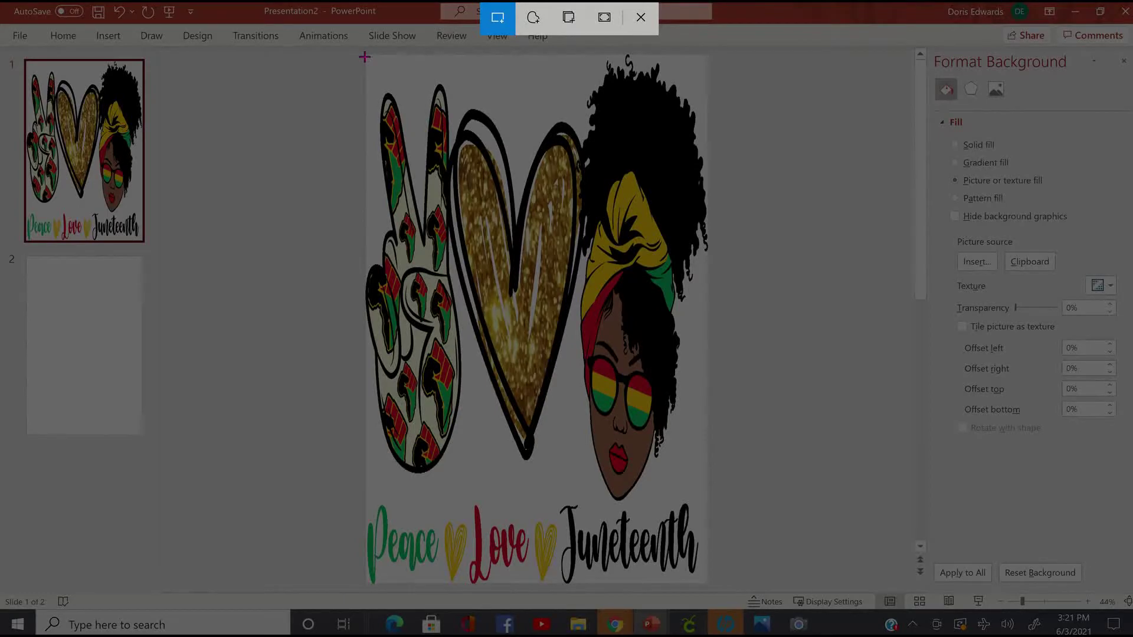
pyautogui.moveTo(364, 57); pyautogui.dragTo(707, 583)
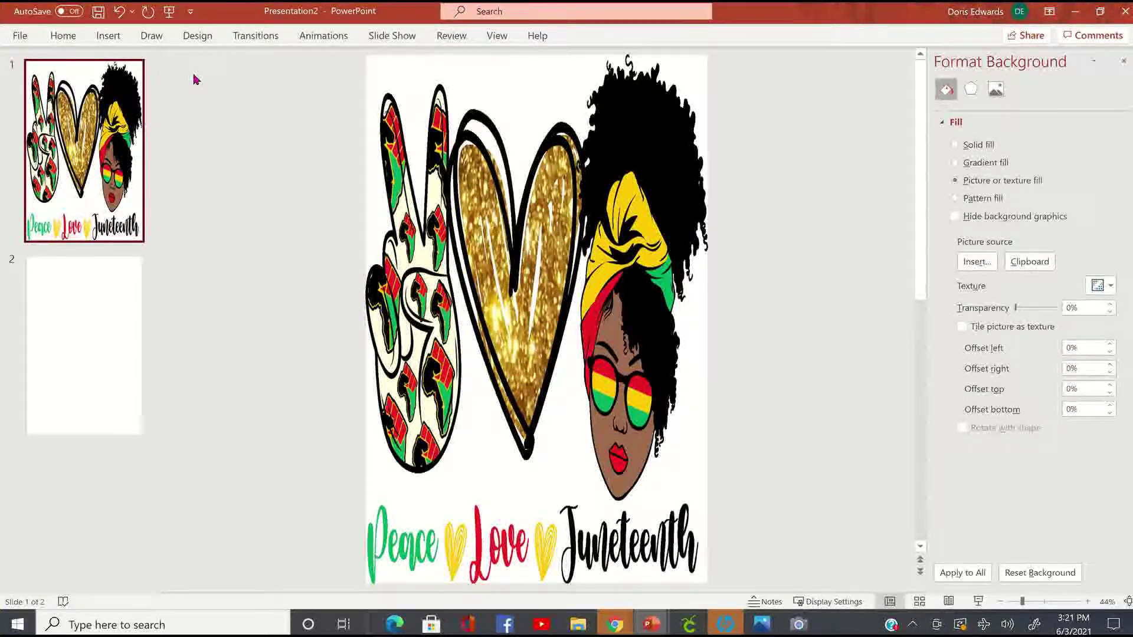
pyautogui.press('super+shift+s')
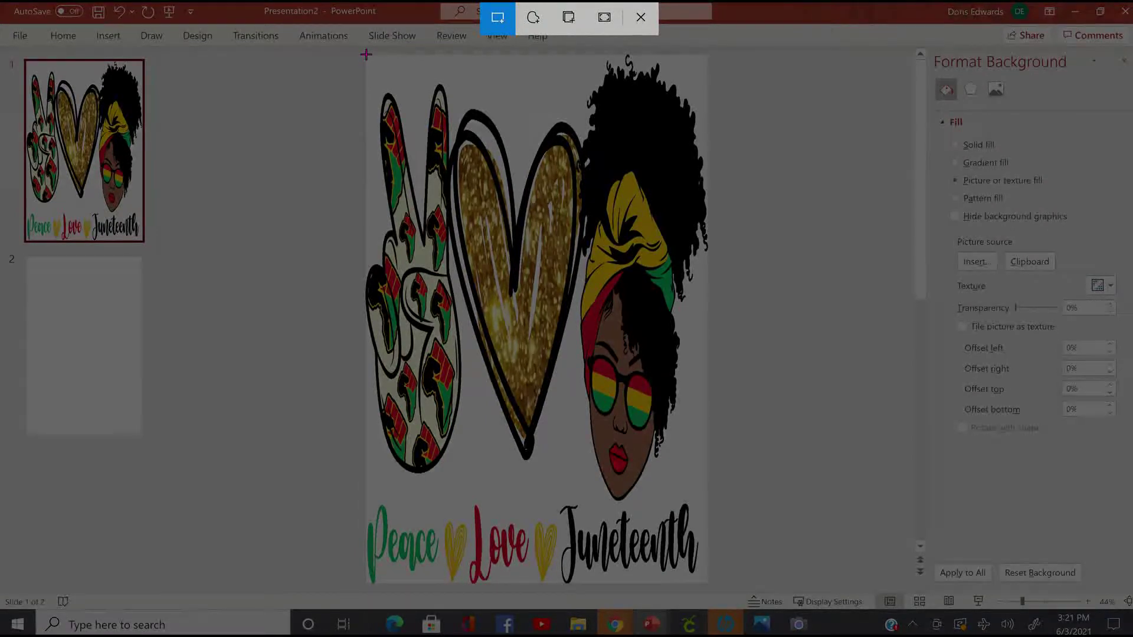
pyautogui.press('Escape')
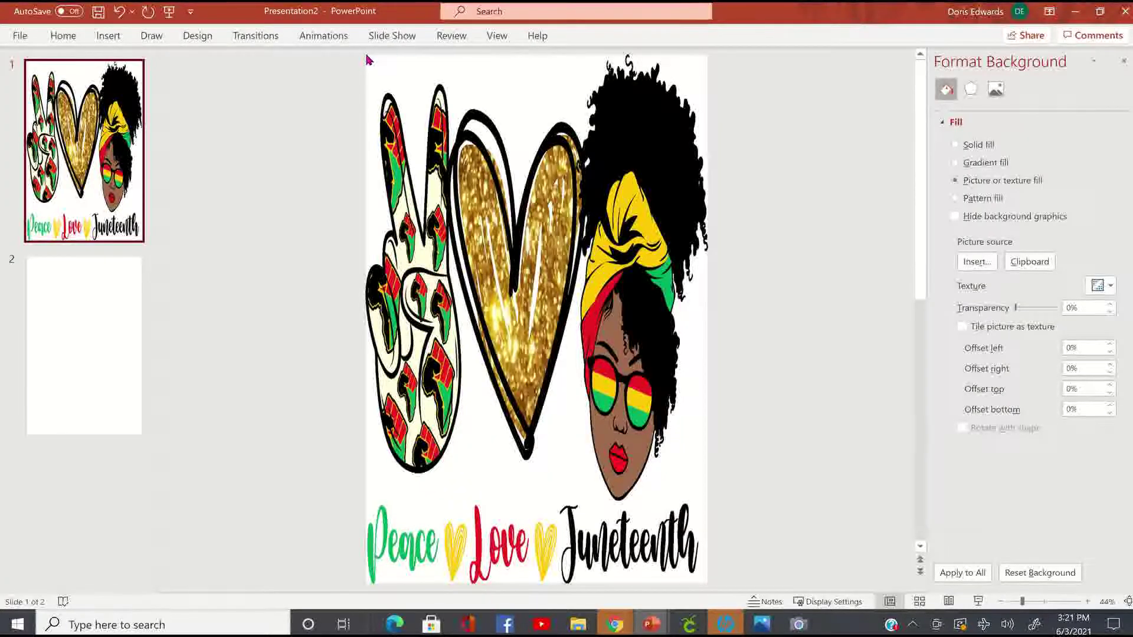
pyautogui.press('super+shift+s')
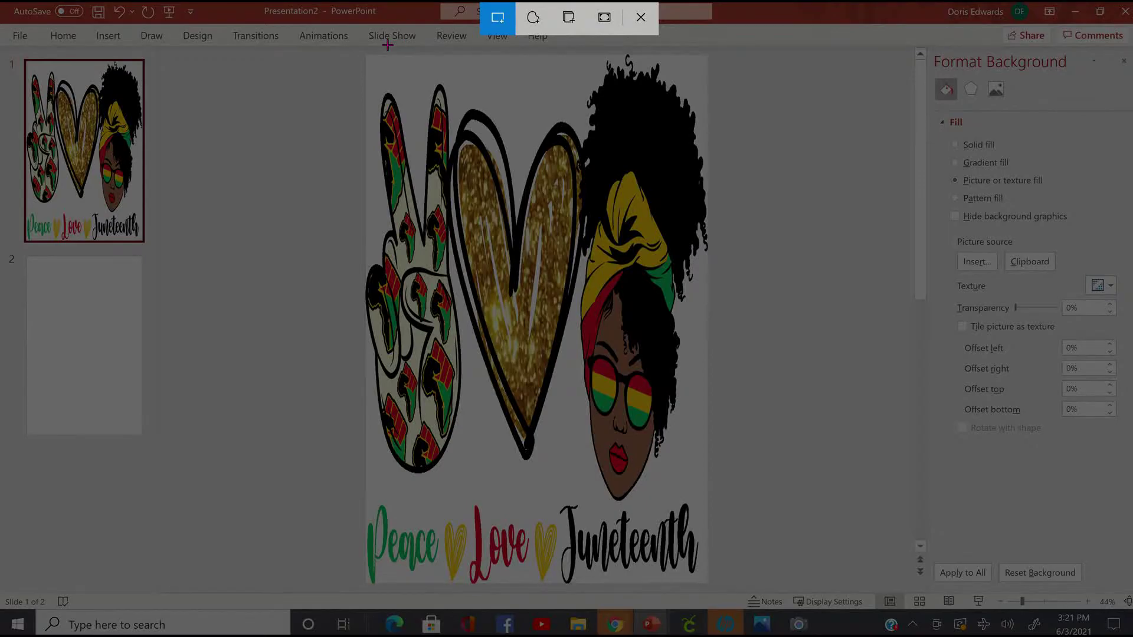
pyautogui.press('Escape')
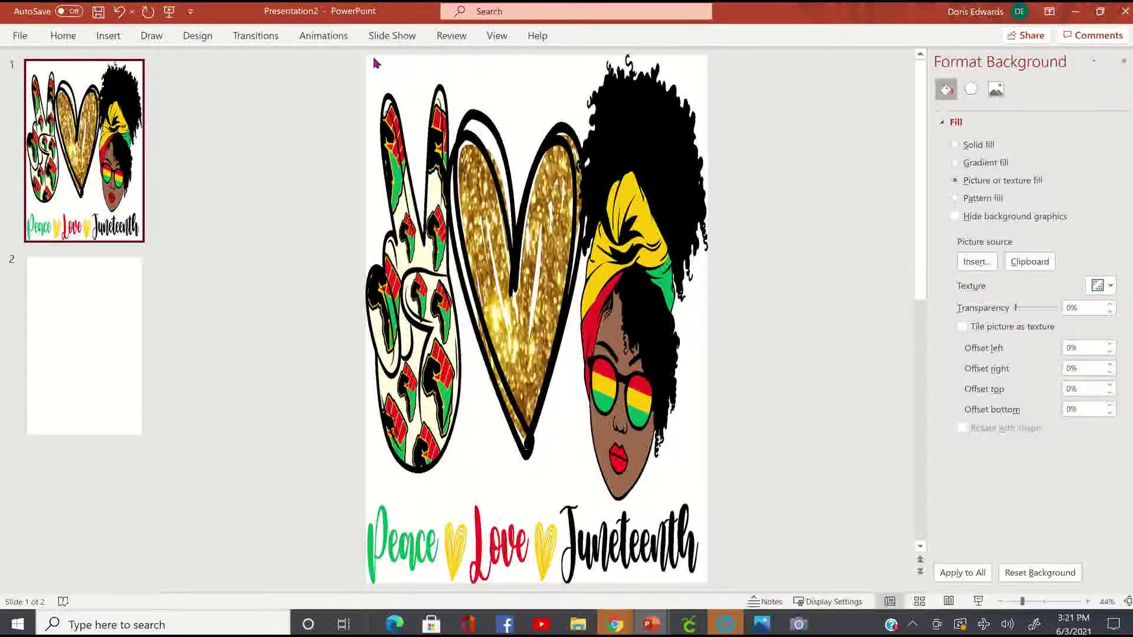
pyautogui.press('super+shift+s')
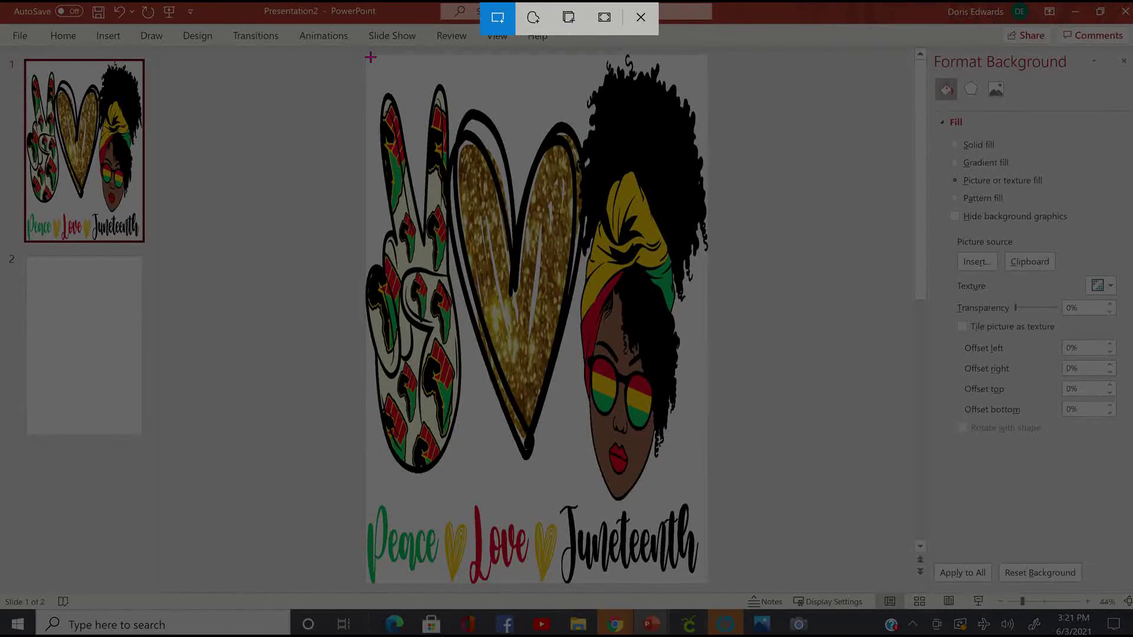
pyautogui.moveTo(371, 59)
pyautogui.mouseDown()
pyautogui.moveTo(652, 324)
pyautogui.moveTo(668, 498)
pyautogui.moveTo(697, 541)
pyautogui.moveTo(705, 584)
pyautogui.mouseUp()
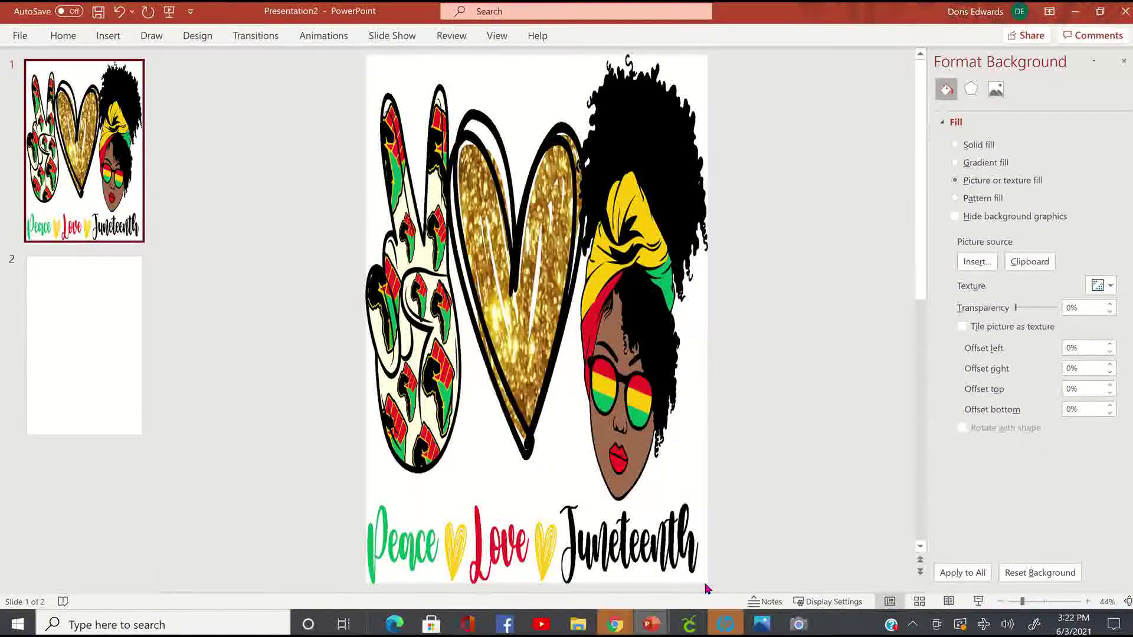
pyautogui.click(120, 296)
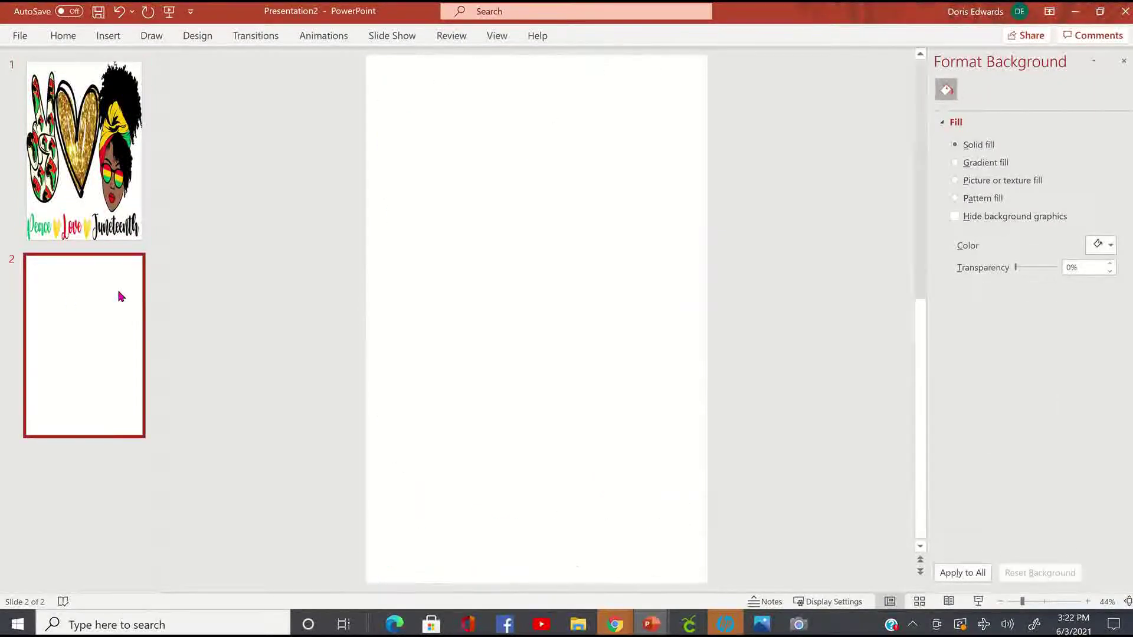
# - Paste the Peace Love Juneteenth picture onto blank slide 2 and flip it horizontally
pyautogui.rightClick(447, 205)
pyautogui.click(484, 237)
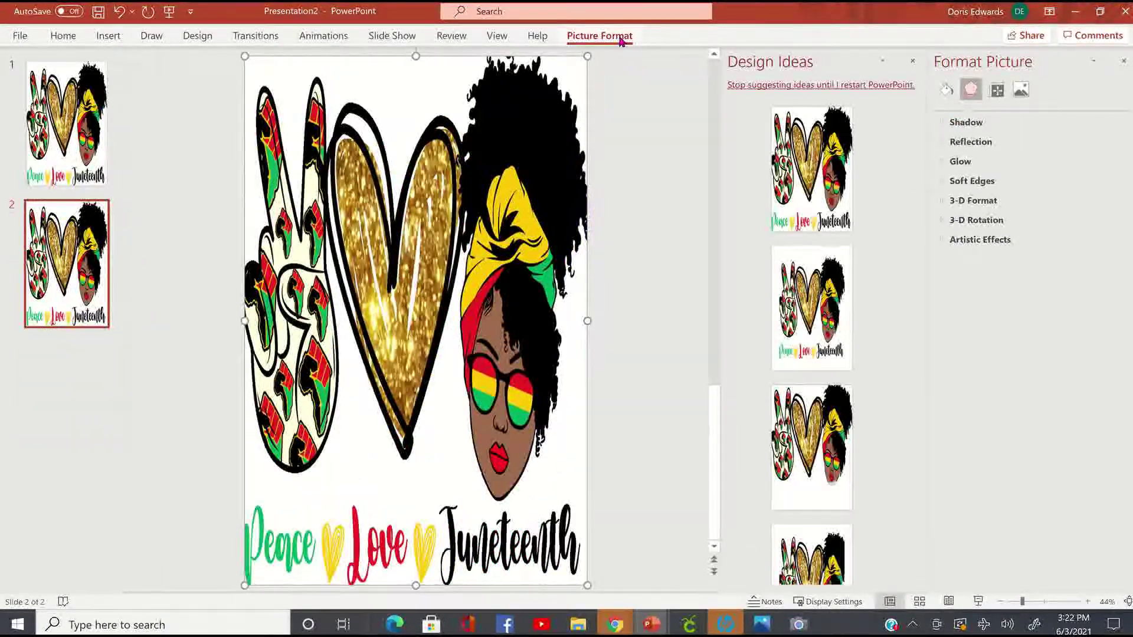
pyautogui.click(621, 38)
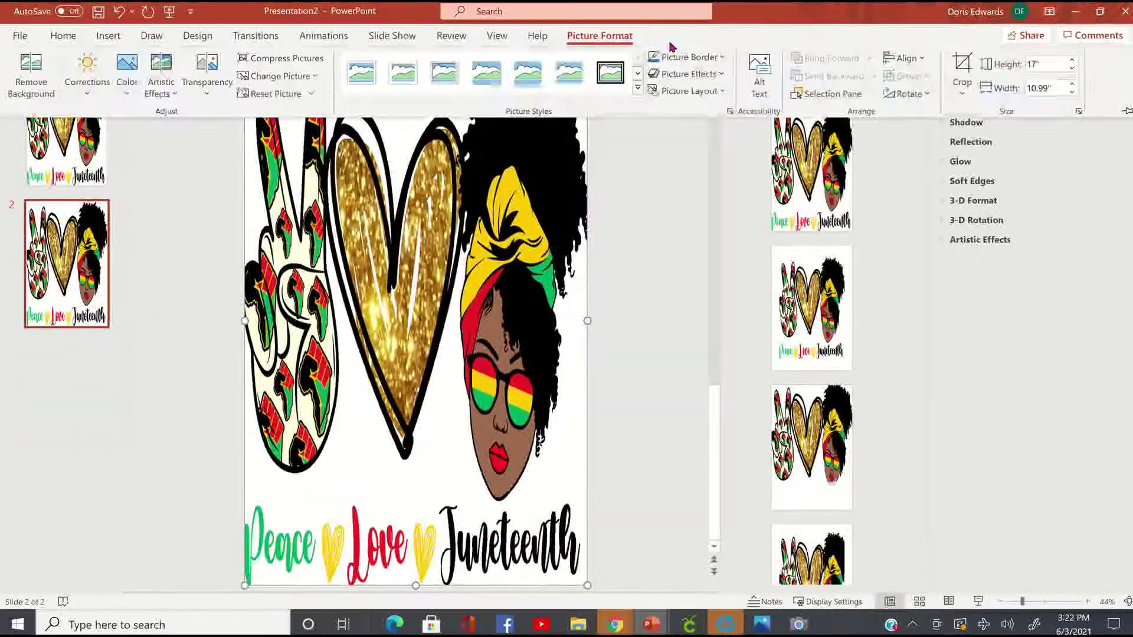
pyautogui.click(930, 97)
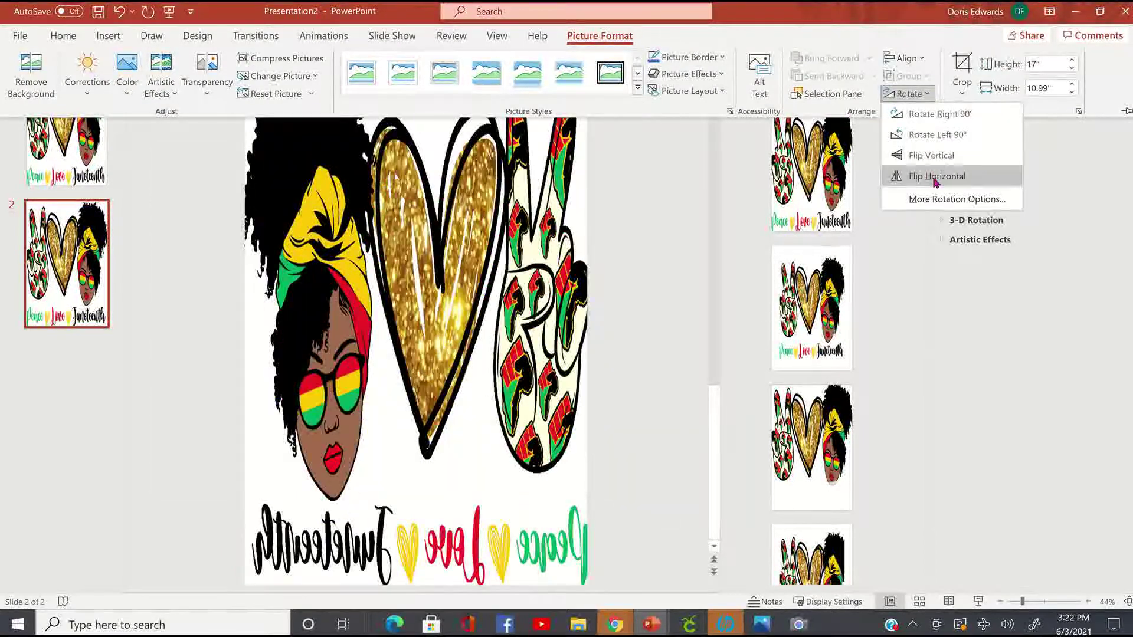
pyautogui.click(935, 177)
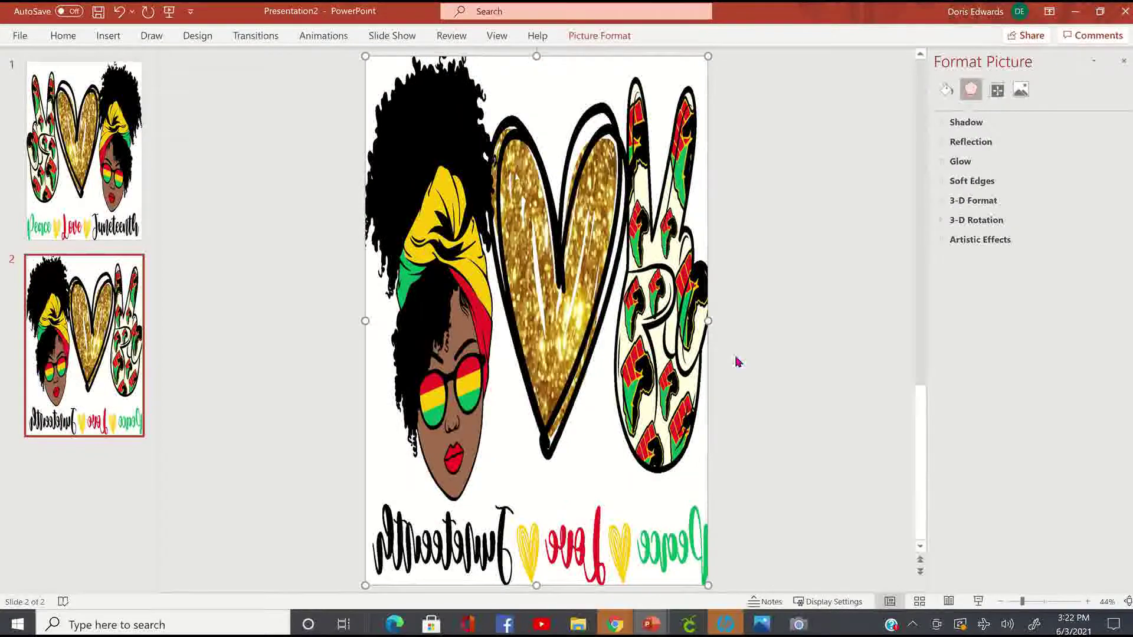
pyautogui.click(794, 365)
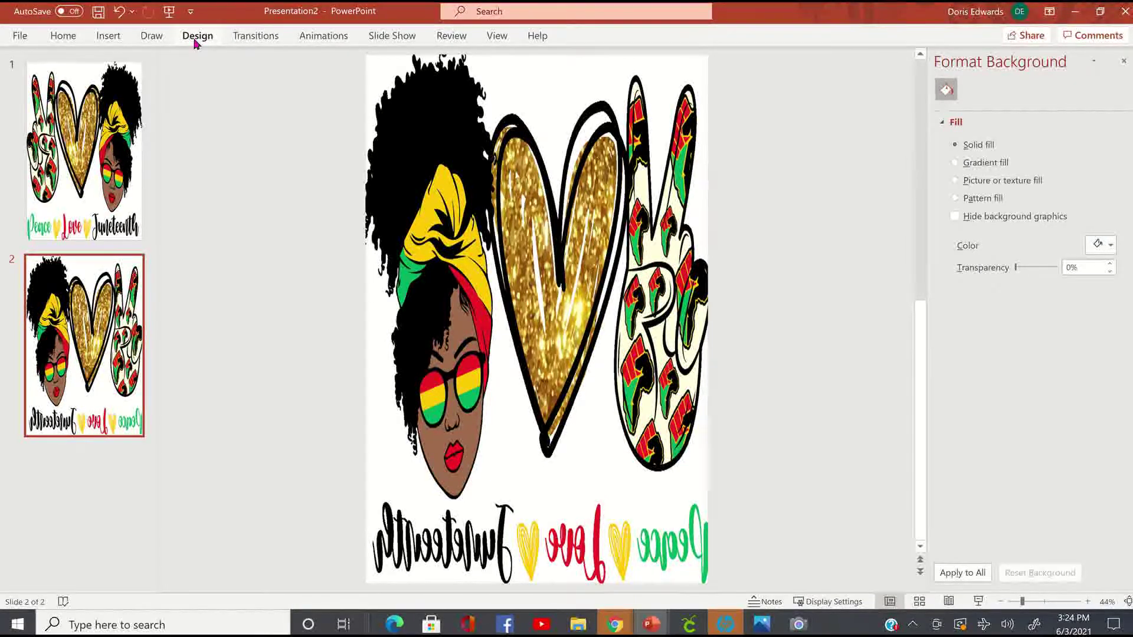
# - Alternate between original slide 1 and mirrored slide 2, finishing on slide 1
pyautogui.click(75, 242)
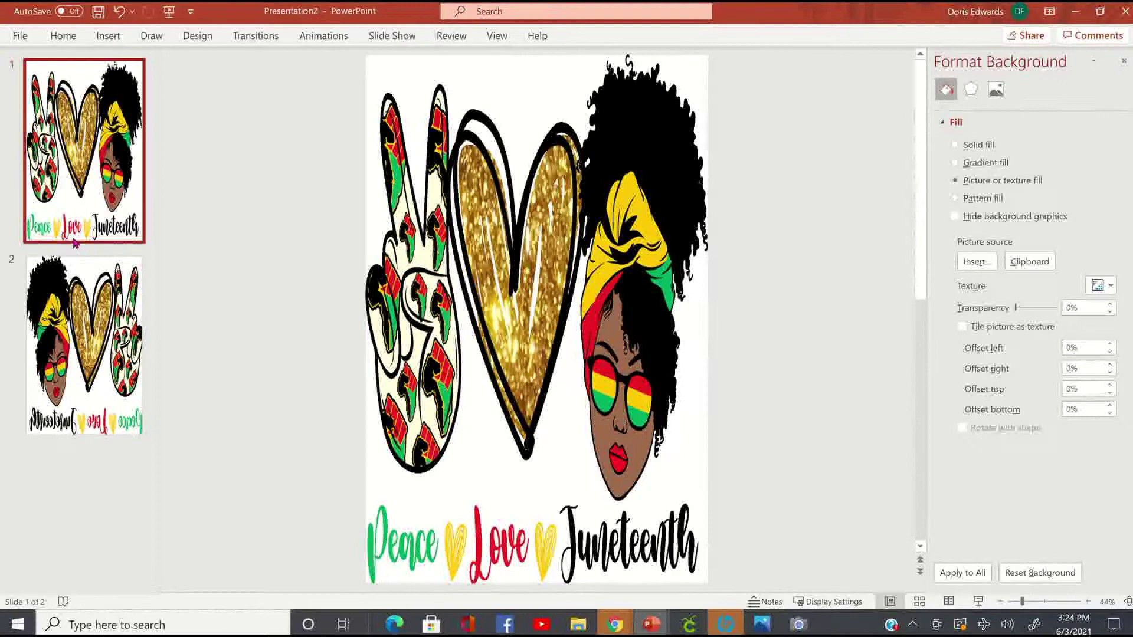
pyautogui.click(87, 301)
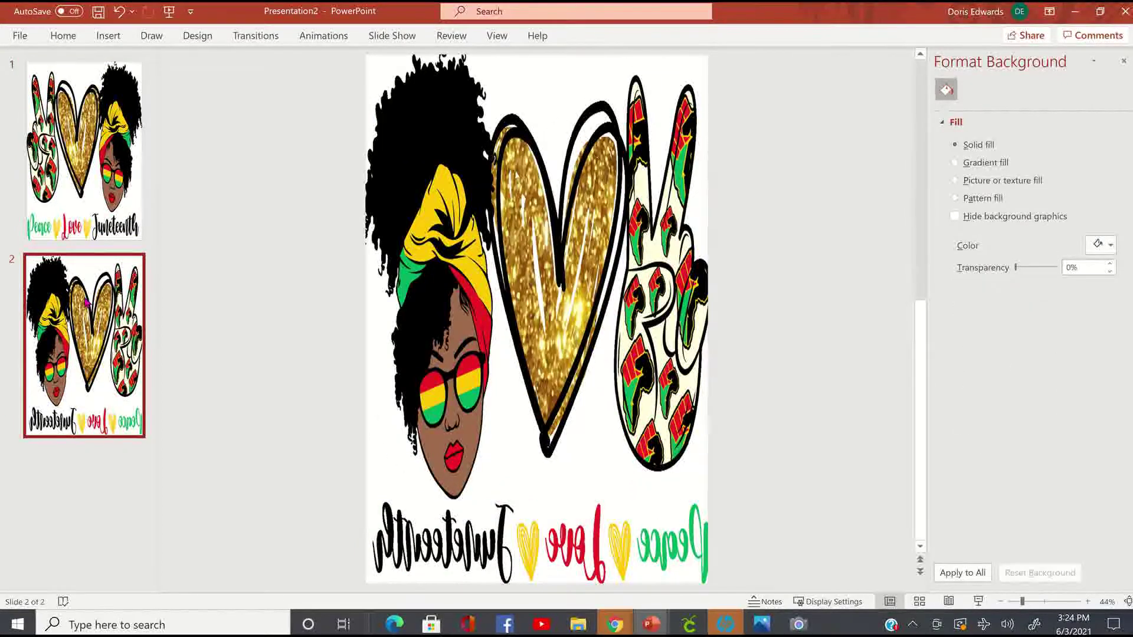
pyautogui.click(106, 126)
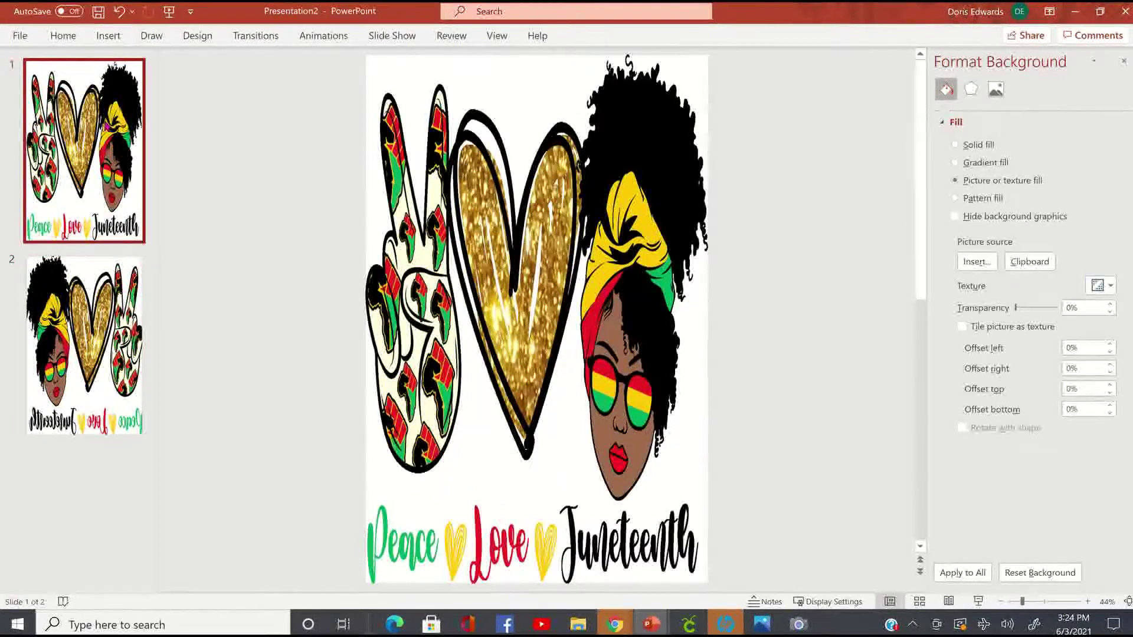
pyautogui.click(269, 61)
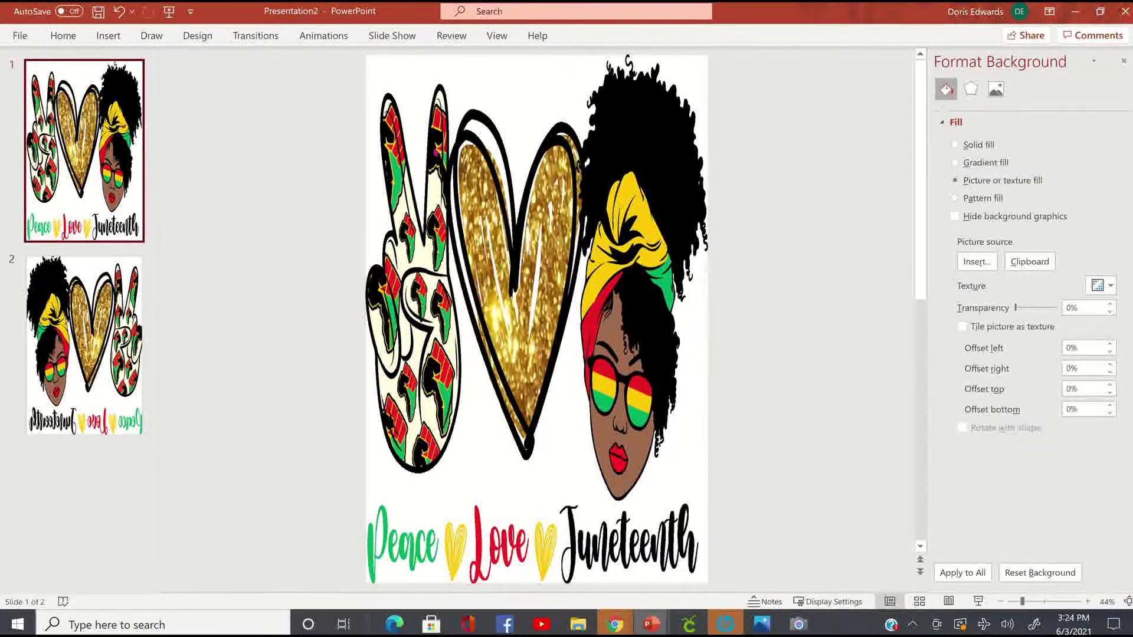
pyautogui.click(108, 355)
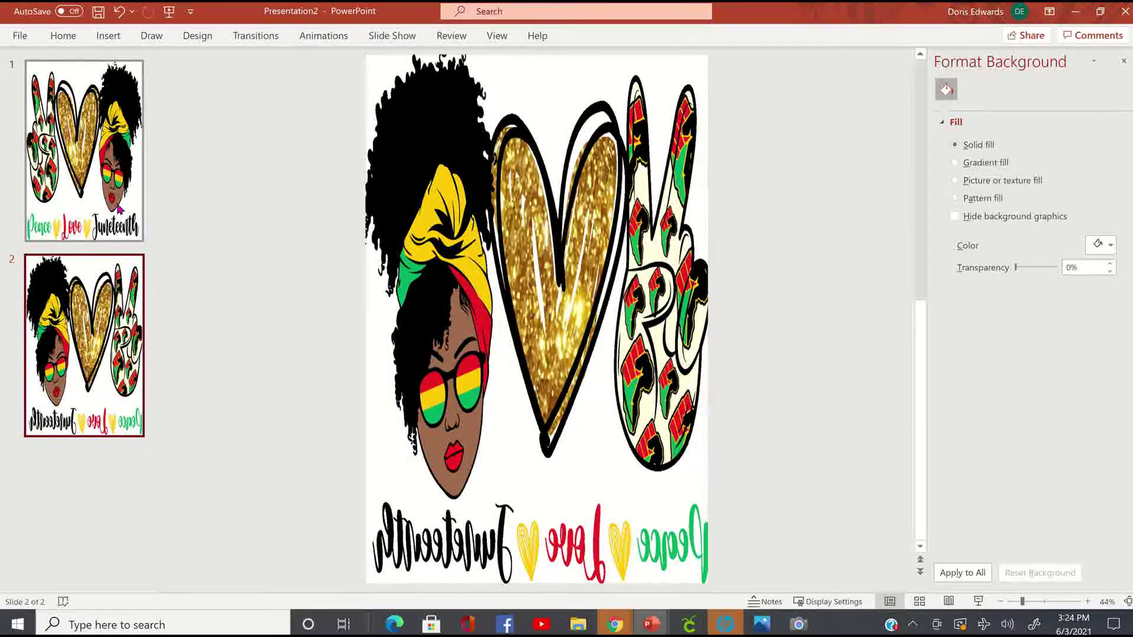
pyautogui.click(119, 207)
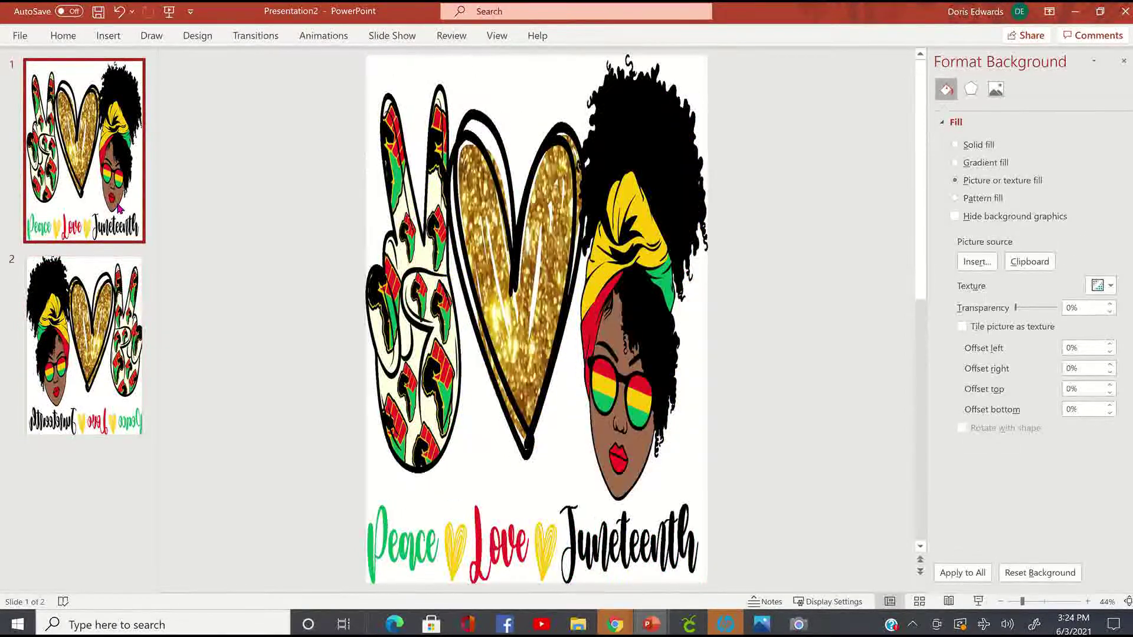
# - Save As on this PC, naming the file 'PEACE IMAGE DARK AND LIGHT FT' on the Desktop
pyautogui.click(20, 36)
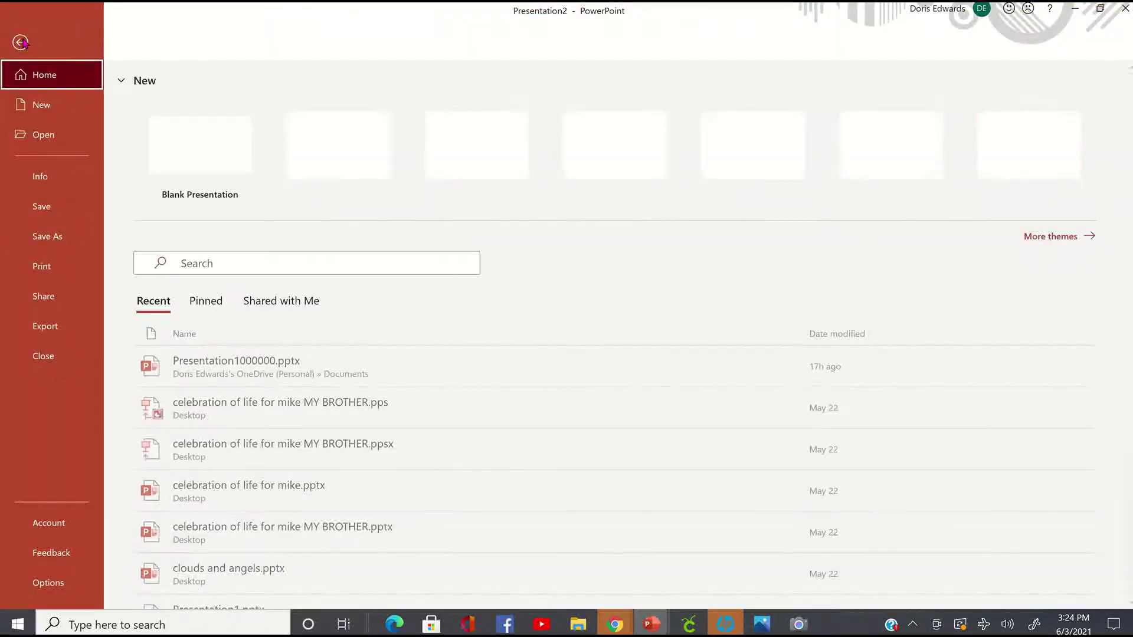
pyautogui.click(74, 247)
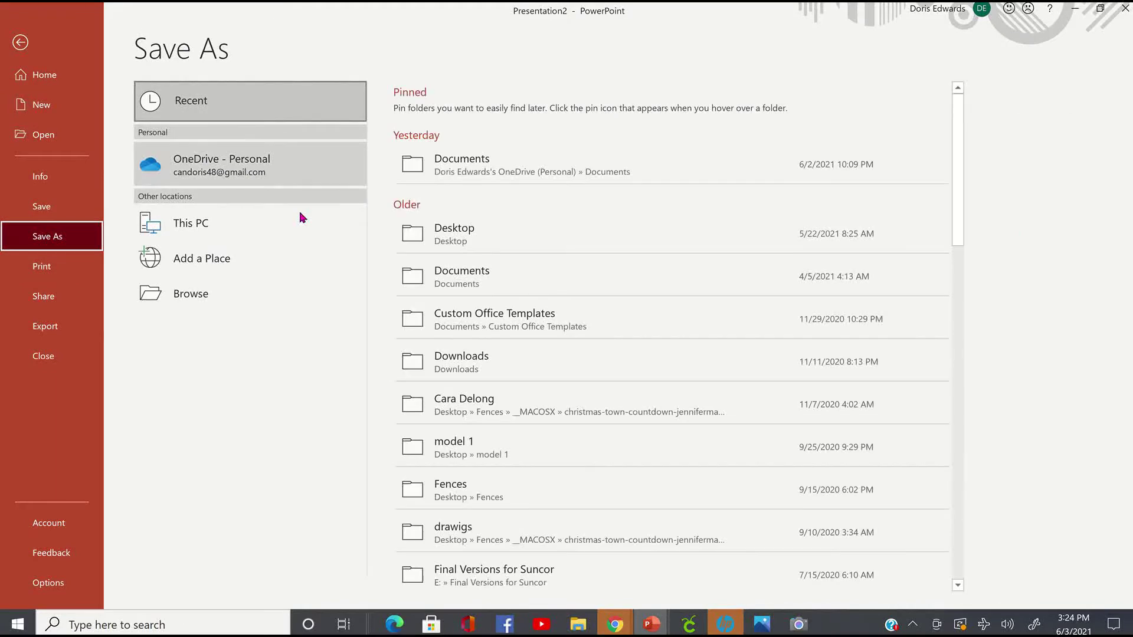
pyautogui.doubleClick(280, 230)
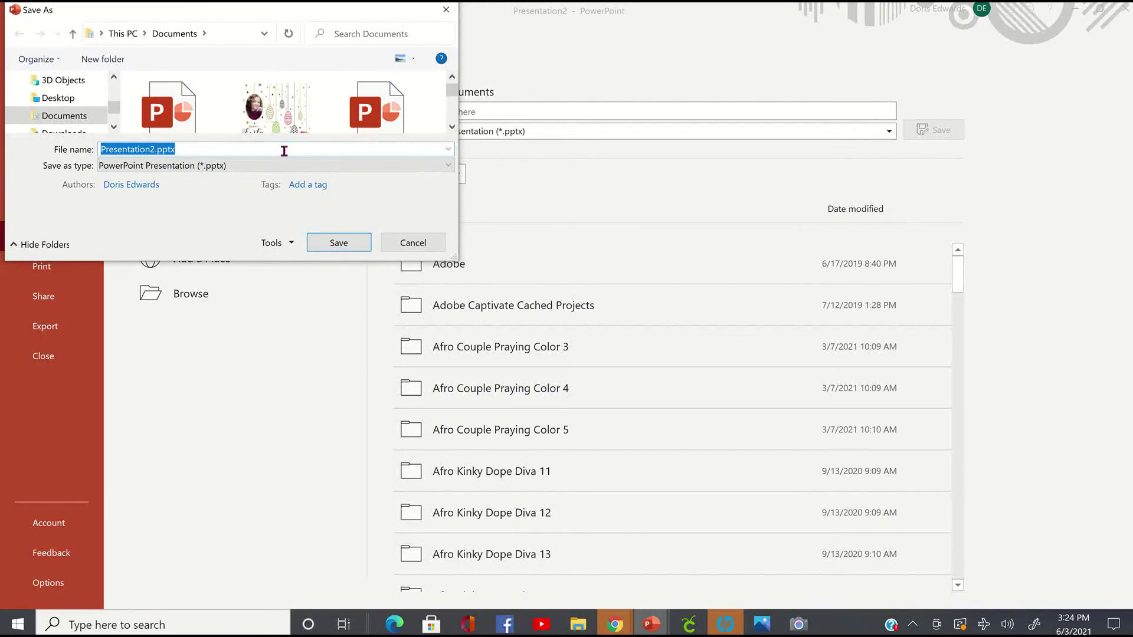
pyautogui.write('p')
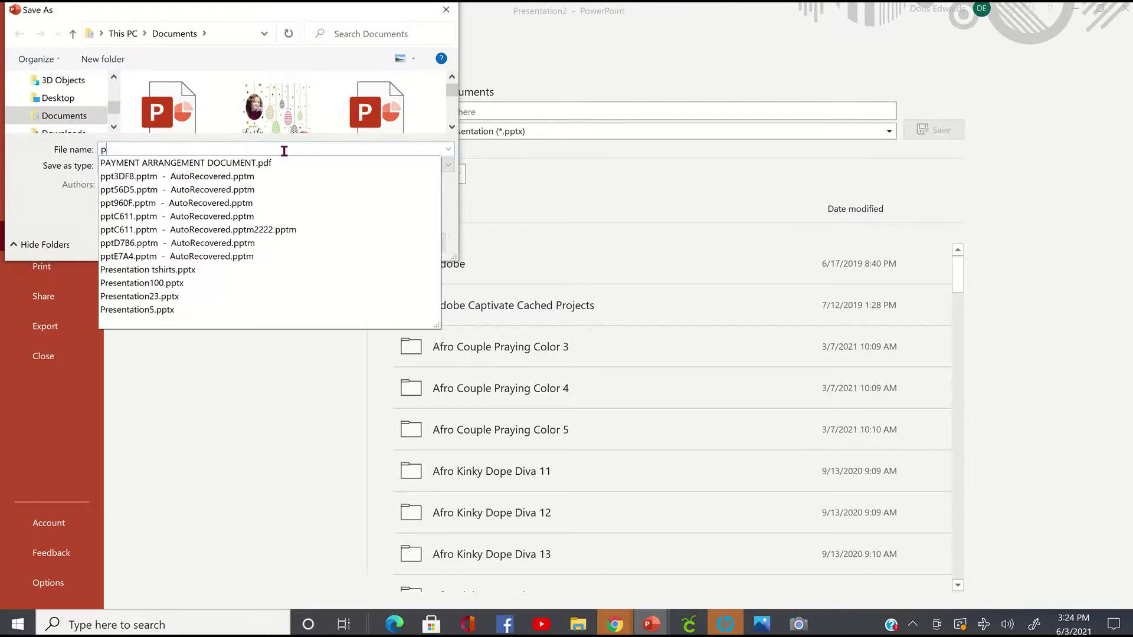
pyautogui.write('eace')
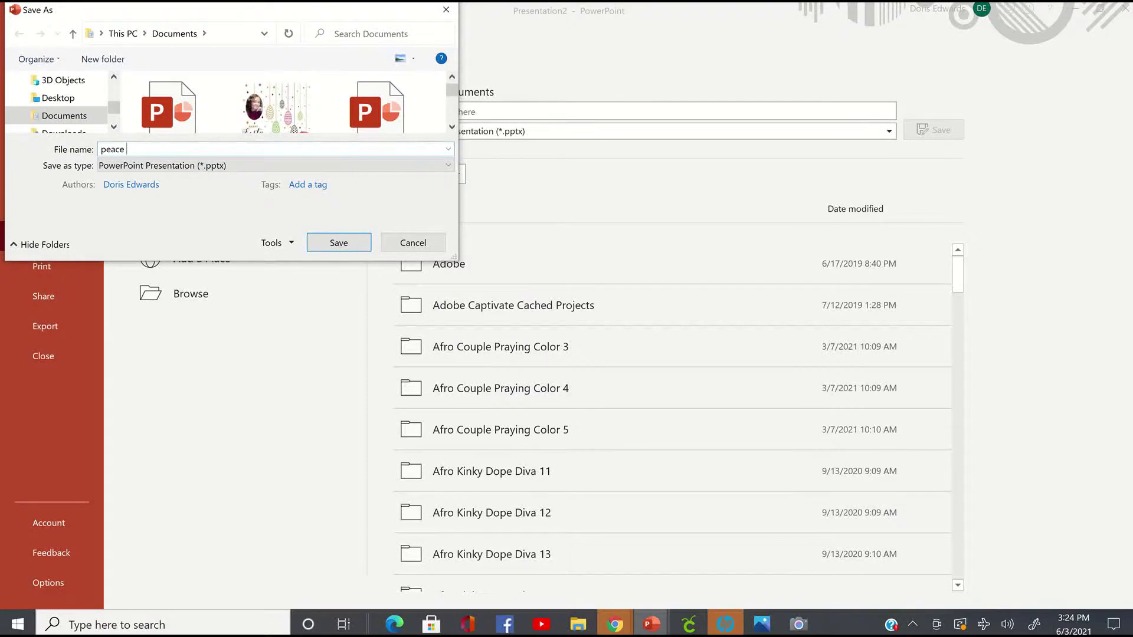
pyautogui.write(' ND LOVE IM')
pyautogui.press('BackSpace')
pyautogui.press('BackSpace')
pyautogui.press('BackSpace')
pyautogui.press('BackSpace')
pyautogui.press('BackSpace')
pyautogui.press('BackSpace')
pyautogui.press('BackSpace')
pyautogui.press('BackSpace')
pyautogui.press('BackSpace')
pyautogui.press('BackSpace')
pyautogui.press('BackSpace')
pyautogui.press('BackSpace')
pyautogui.press('BackSpace')
pyautogui.press('BackSpace')
pyautogui.press('BackSpace')
pyautogui.press('BackSpace')
pyautogui.write('PE')
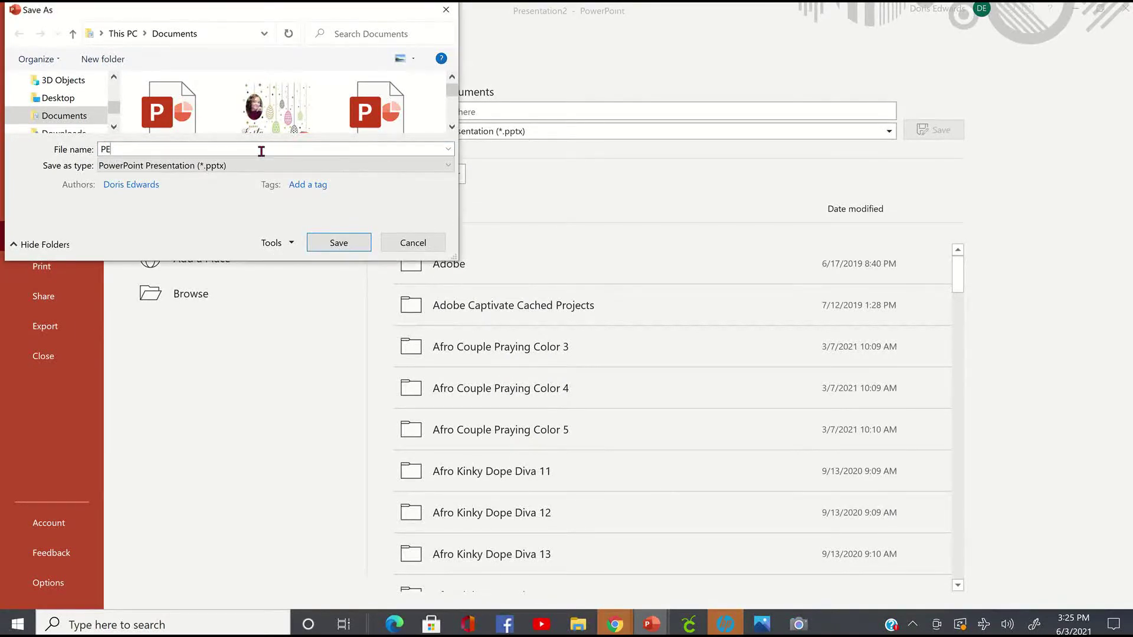
pyautogui.write('ACE IMAGE')
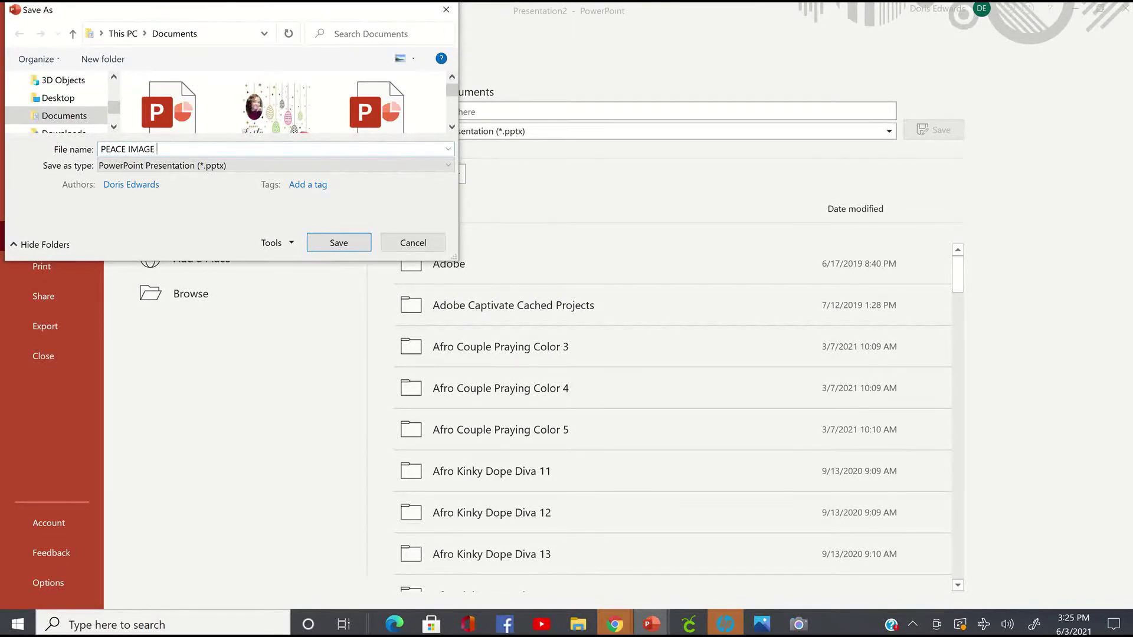
pyautogui.write(' DARK AND LIGHT FT')
pyautogui.click(85, 105)
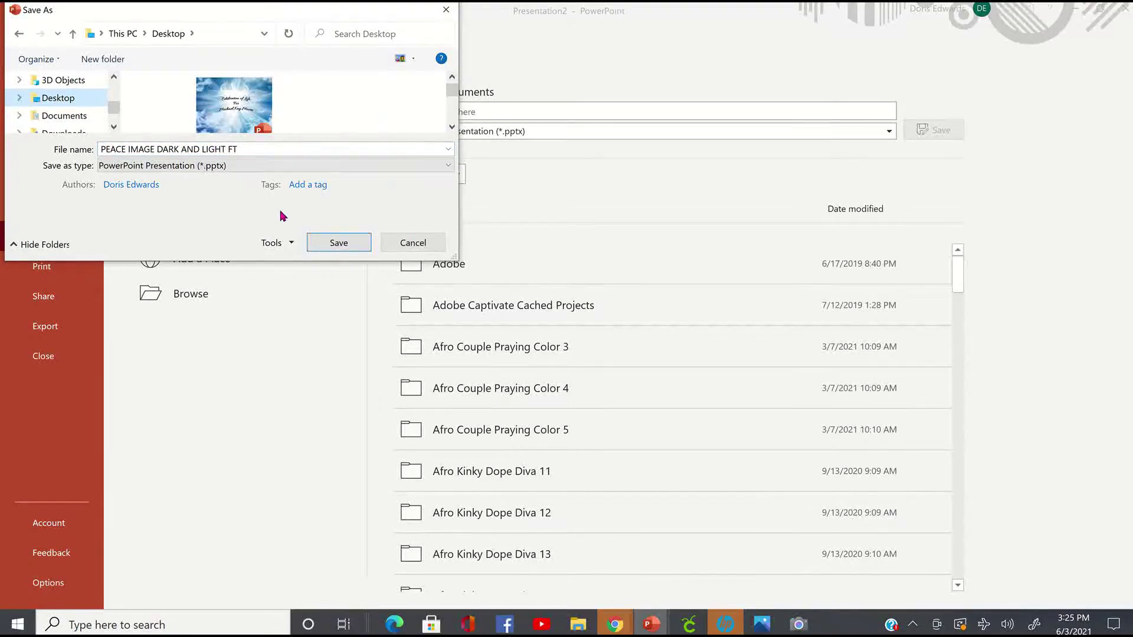
pyautogui.click(347, 246)
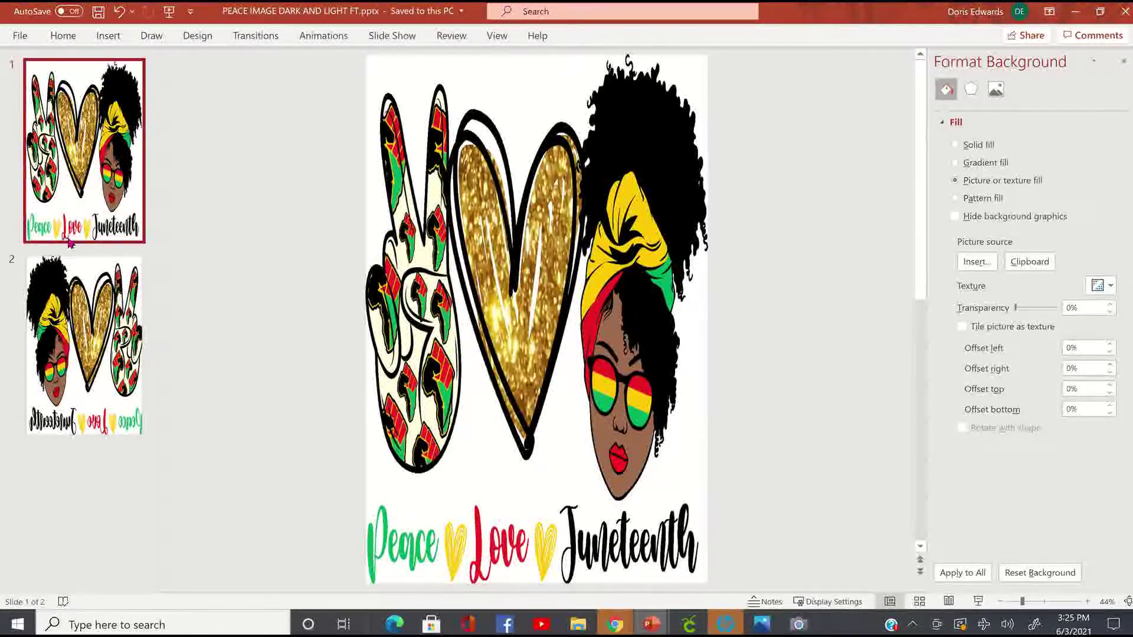
# - Flip between mirrored slide 2 and original slide 1 to compare them
pyautogui.click(84, 364)
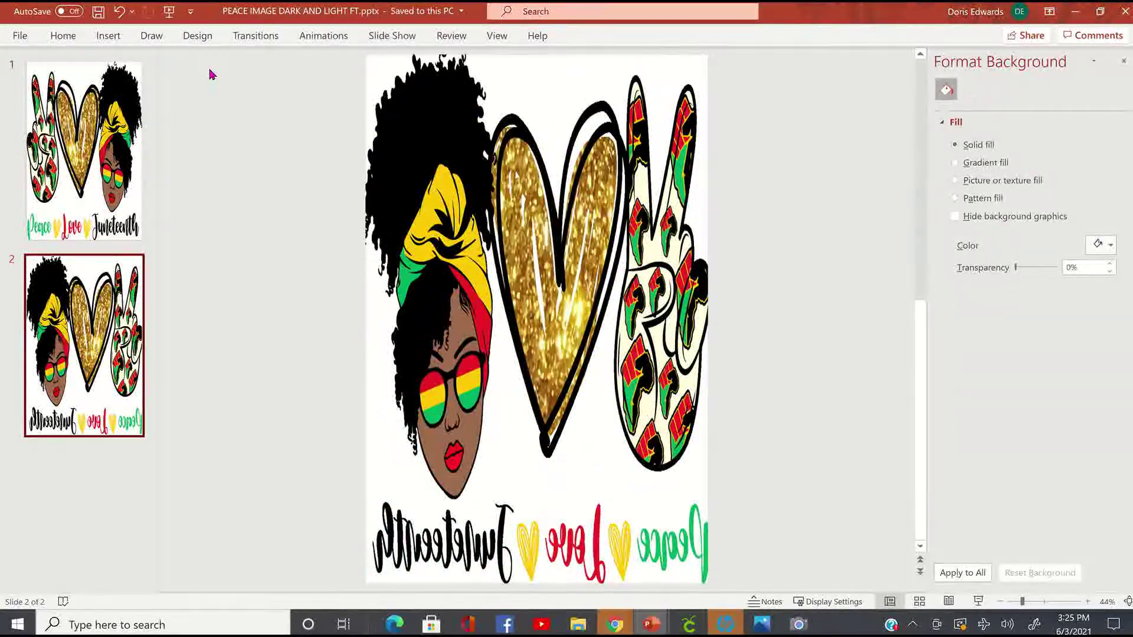
pyautogui.press('Up')
pyautogui.press('Down')
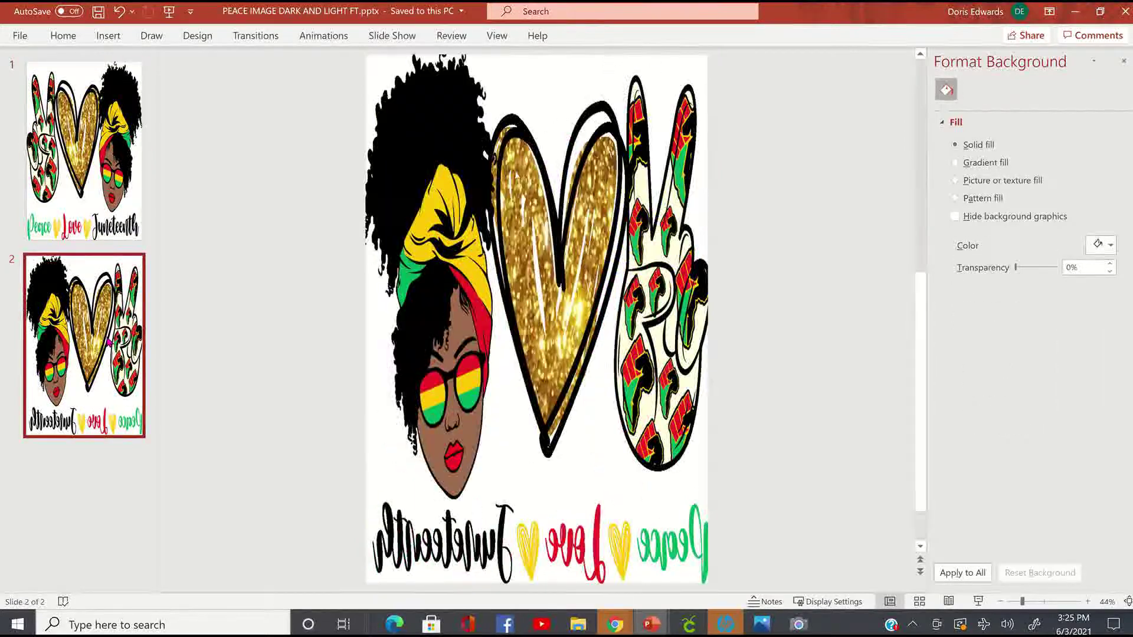
pyautogui.press('Up')
pyautogui.press('Down')
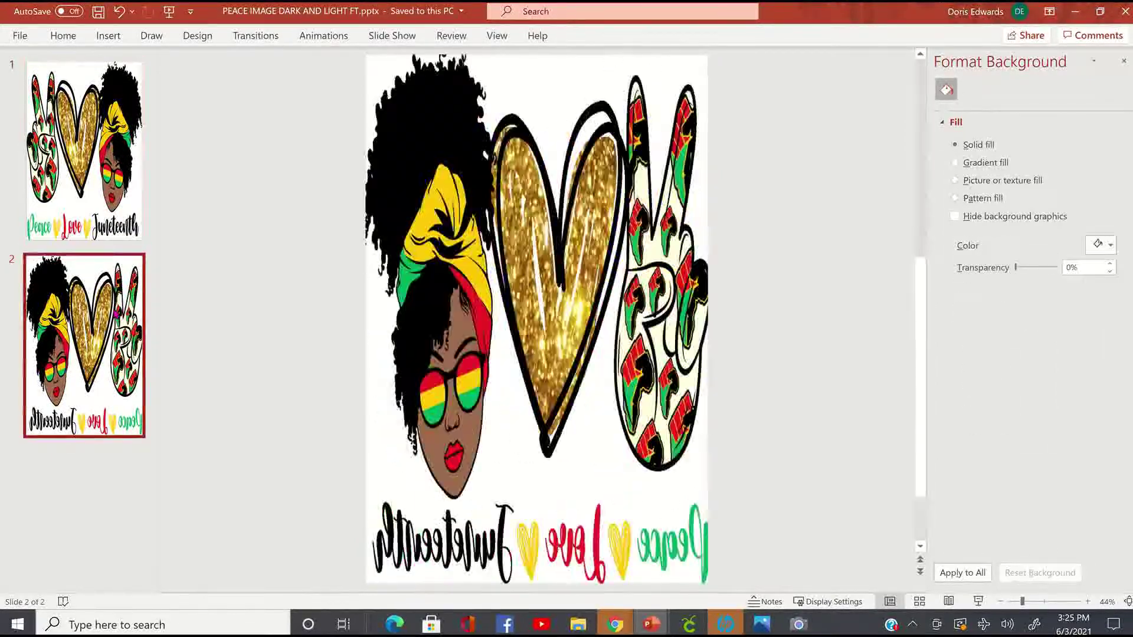